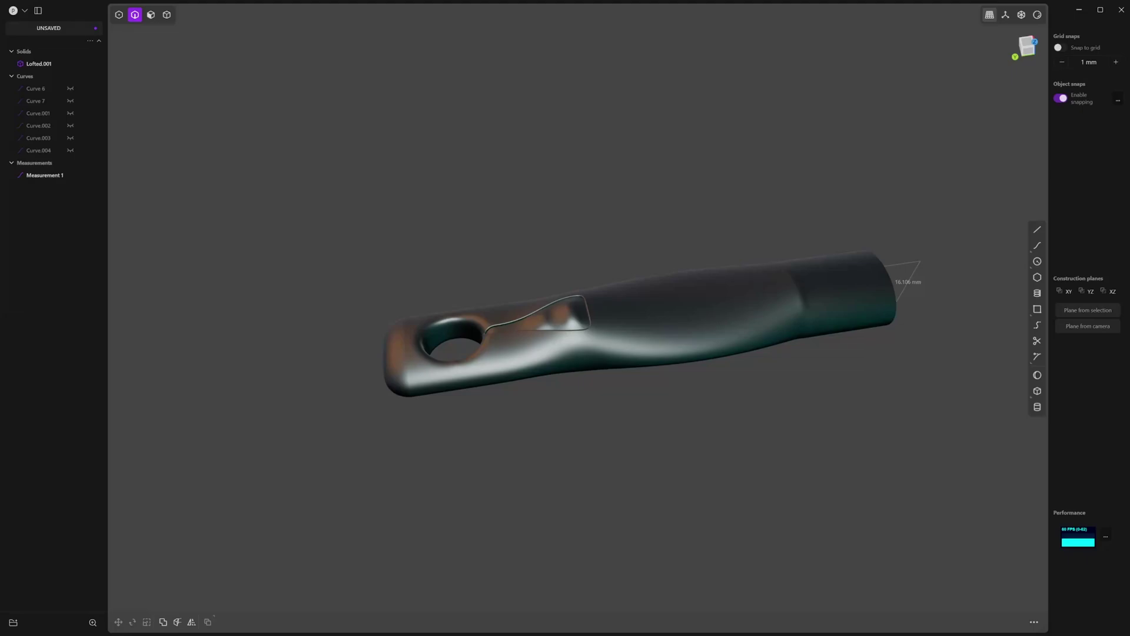
- Offset the narrow band face around the handle outward to form a raised collar
middle_drag(824, 330, 782, 304)
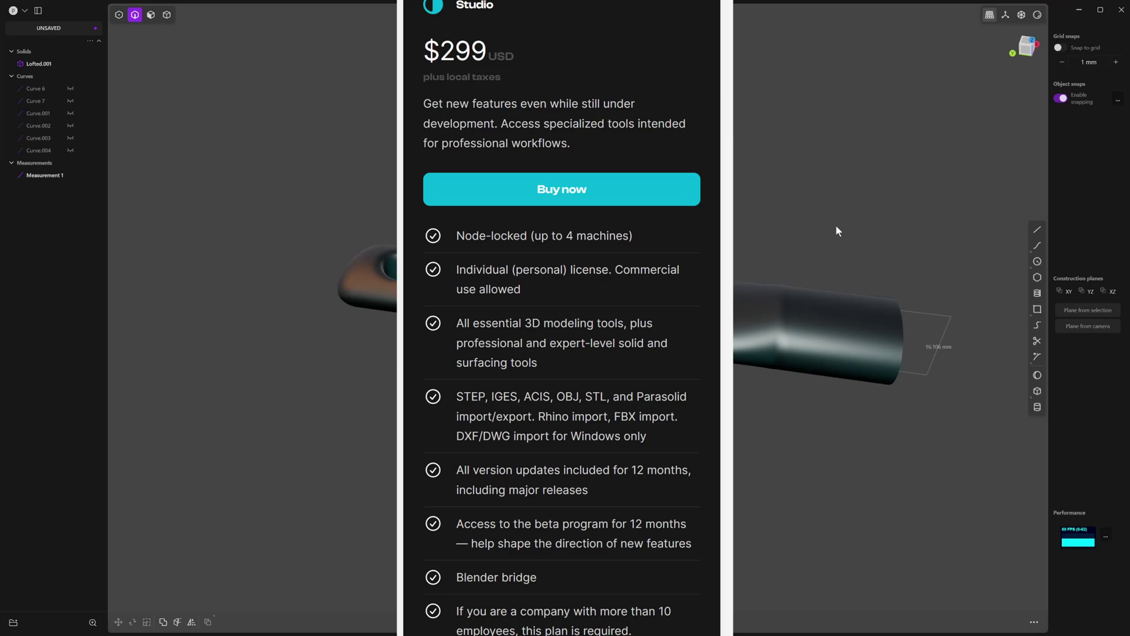
middle_drag(836, 224, 883, 276)
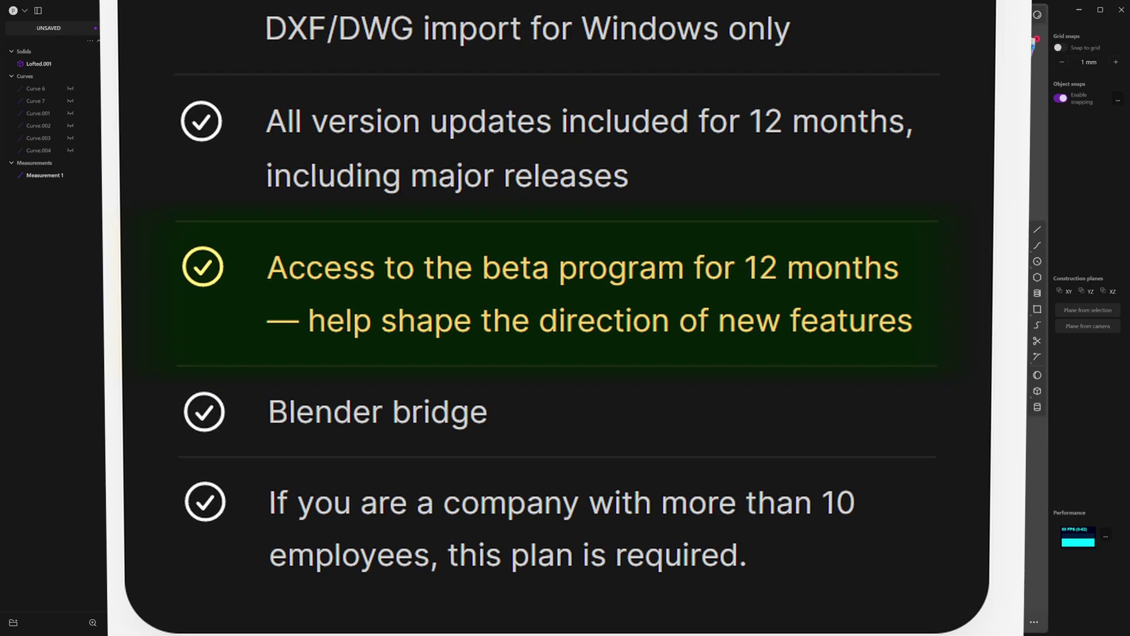
click(565, 317)
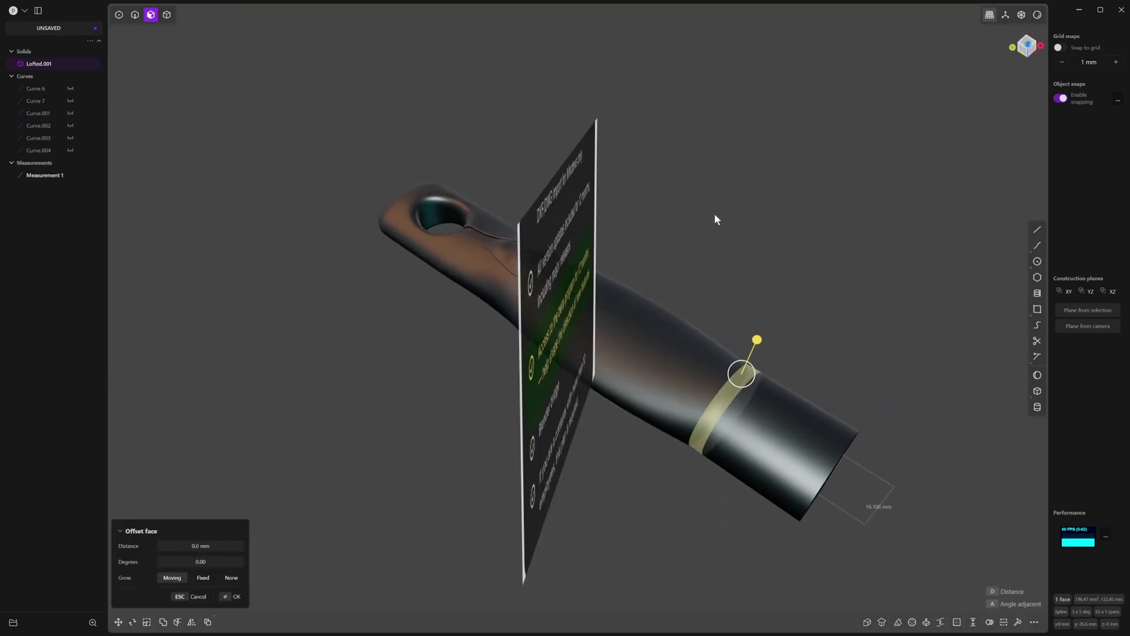
middle_drag(715, 217, 885, 173)
click(886, 173)
middle_drag(491, 279, 787, 267)
click(789, 302)
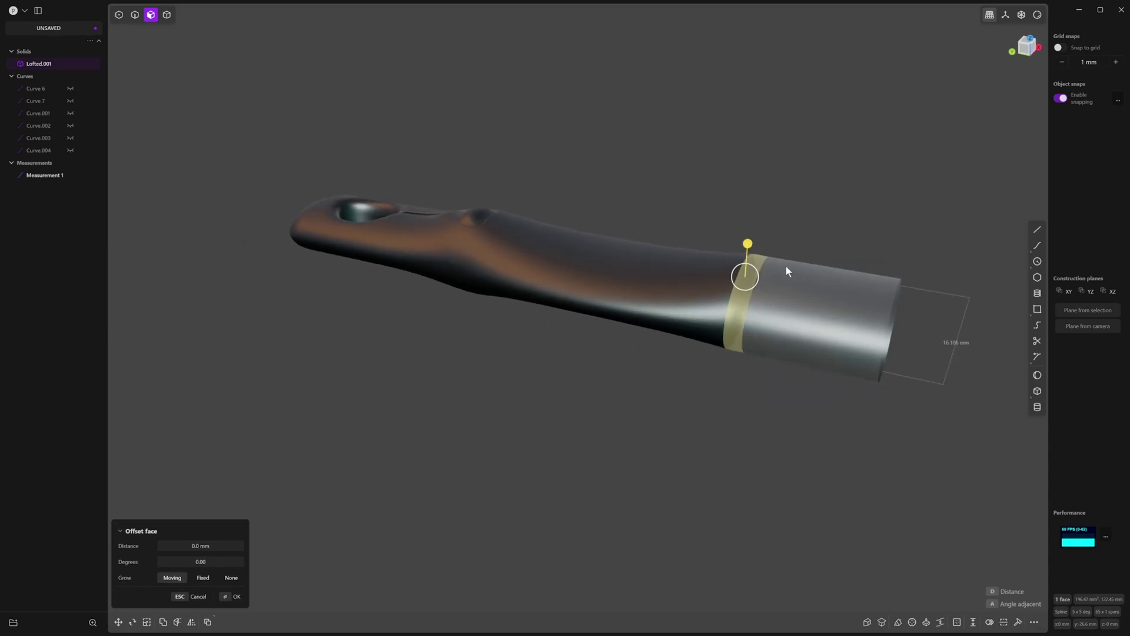
drag(749, 244, 759, 230)
right_click(759, 230)
- Apply a Full-shape fillet to the two outer rim edges of the collar to round it over
click(759, 245)
middle_drag(759, 245, 762, 255)
scroll(758, 262, up, 2)
key(2)
click(749, 279)
key(f)
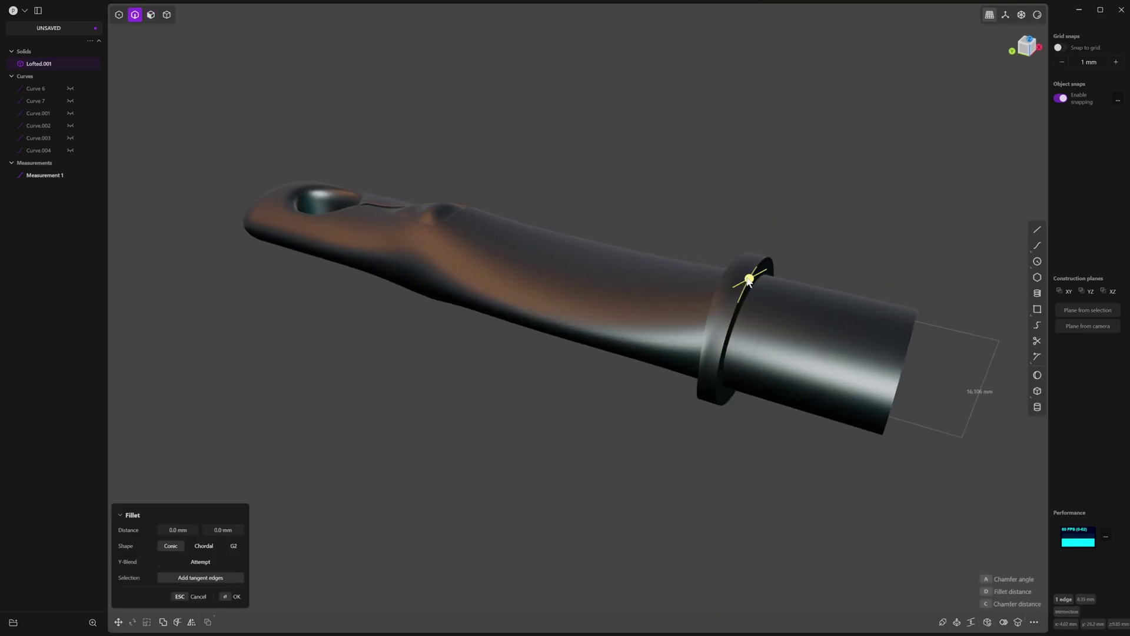
click(727, 279)
drag(726, 272, 729, 270)
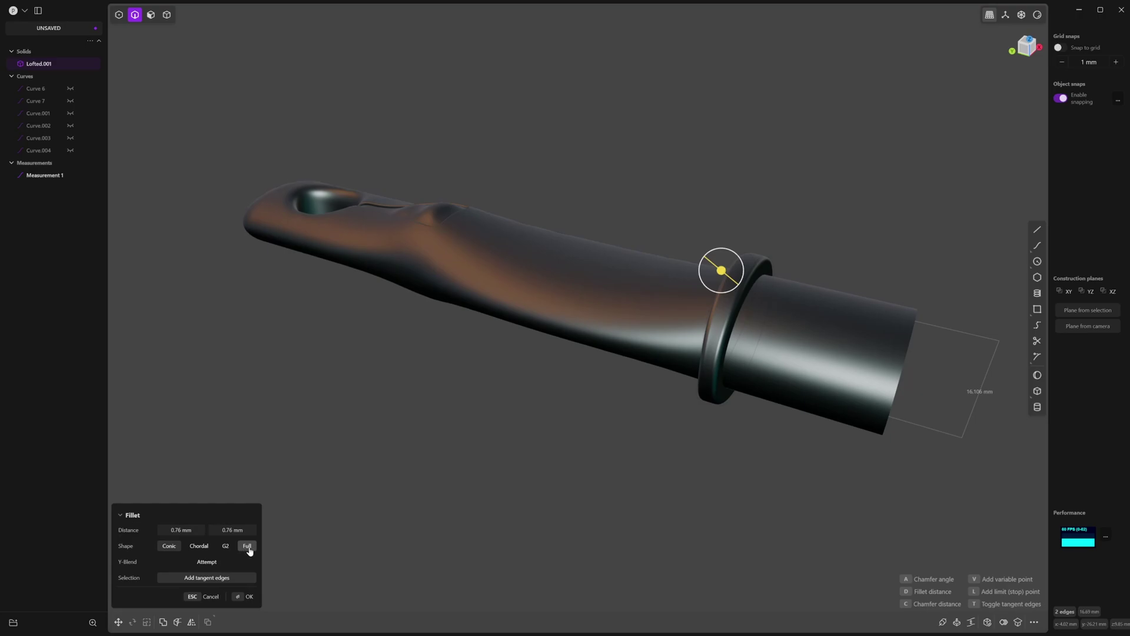
click(247, 547)
middle_drag(493, 421, 450, 255)
key(Return)
key(f)
click(782, 258)
key(Escape)
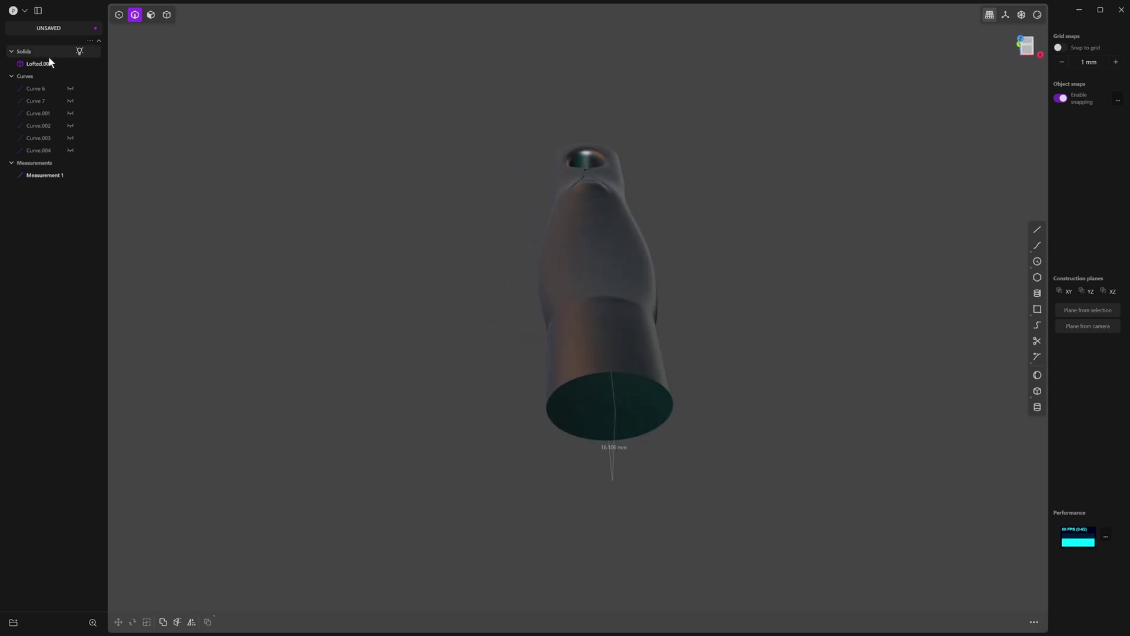
- Hide the lofted handle solid, all curves and the measurement
click(47, 62)
shift+click(44, 175)
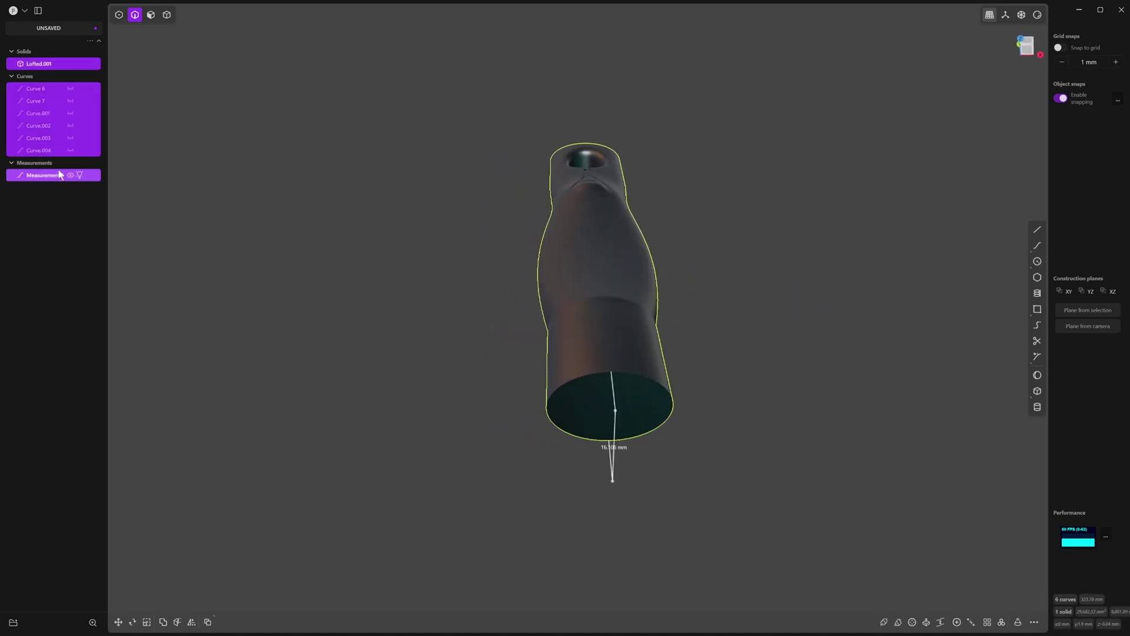
key(h)
- Turn on the display of edges and the construction grid in the empty viewport
middle_drag(412, 132, 453, 164)
key(z)
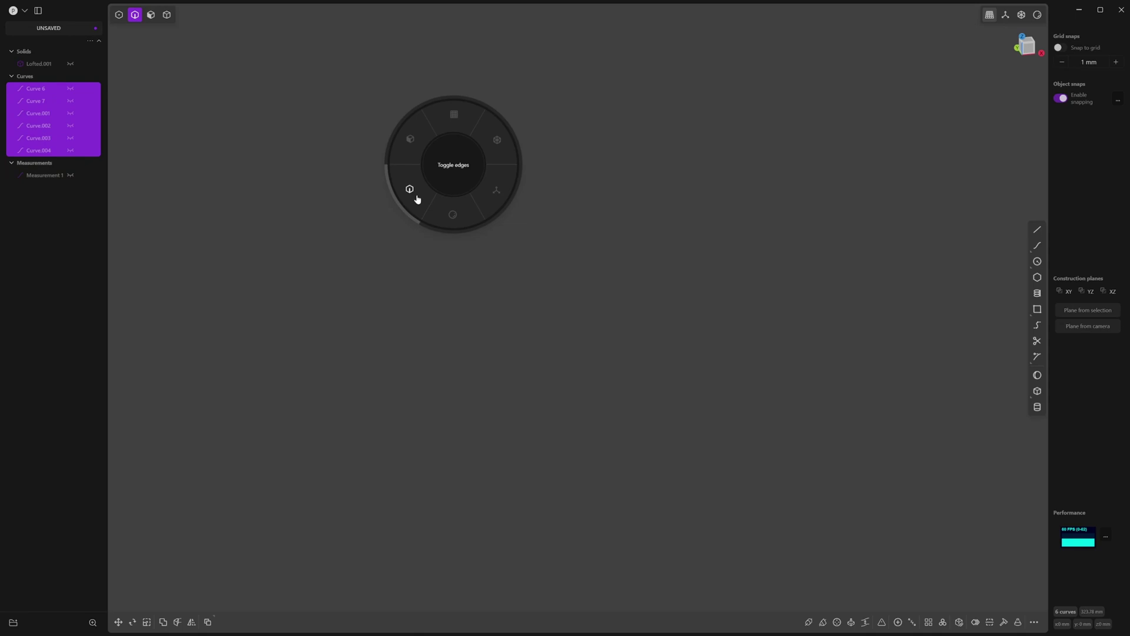
click(417, 199)
key(z)
click(516, 203)
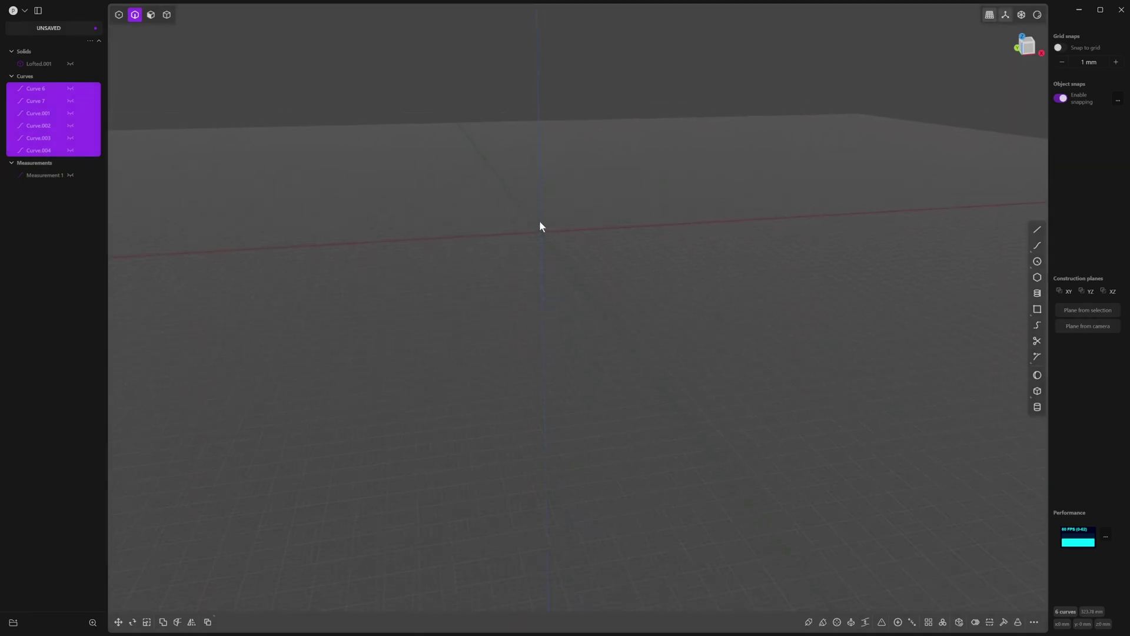
- Draw a 22.5 by 22.5 mm center rectangle at the origin in the front view
scroll(540, 198, up, 10)
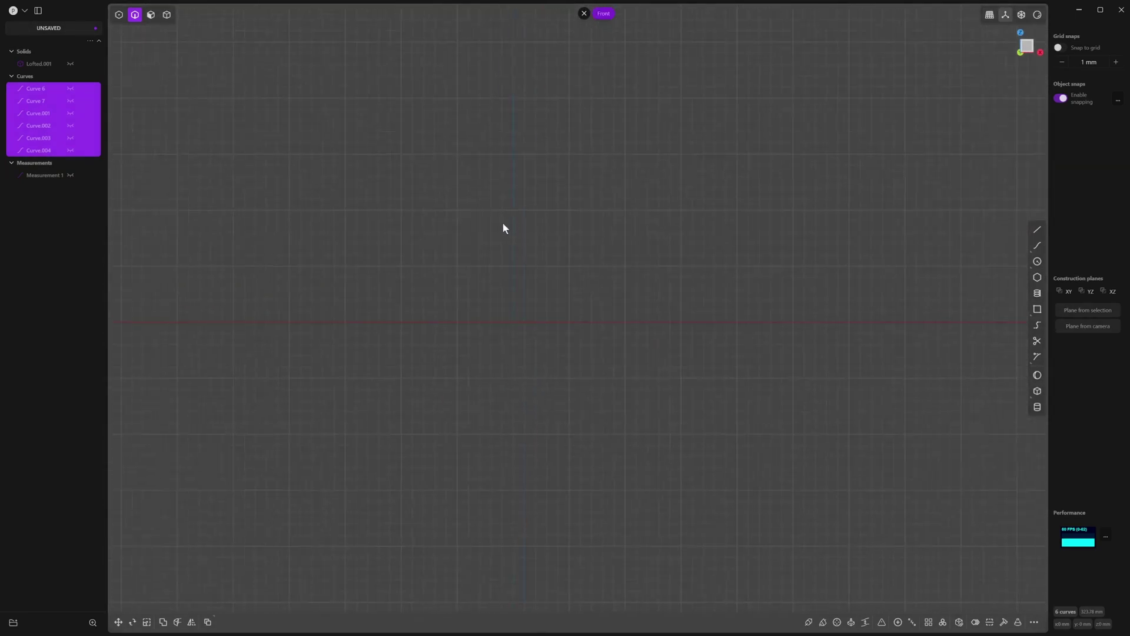
scroll(612, 218, down, 5)
shift+middle_drag(616, 221, 633, 219)
click(568, 293)
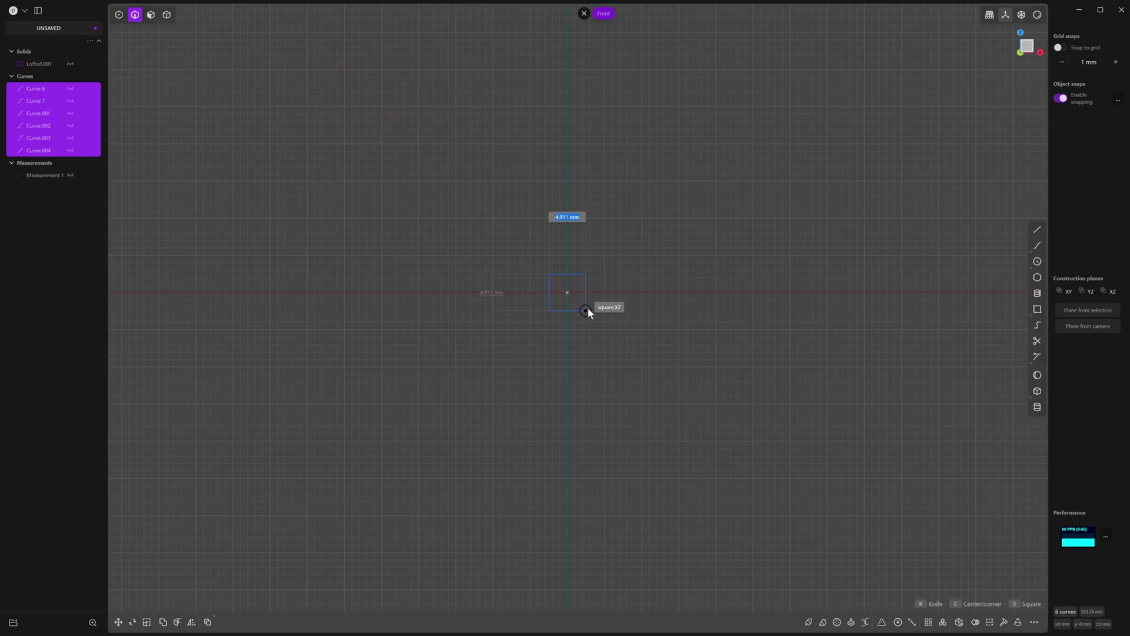
text(22.5)
key(Tab)
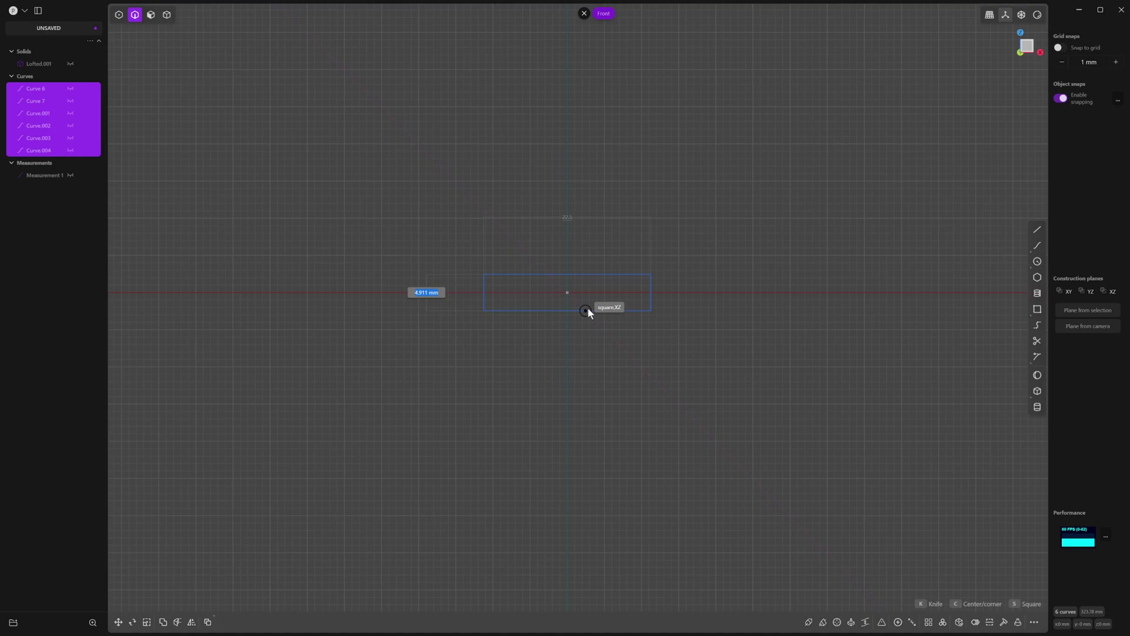
text(22.5)
key(Return)
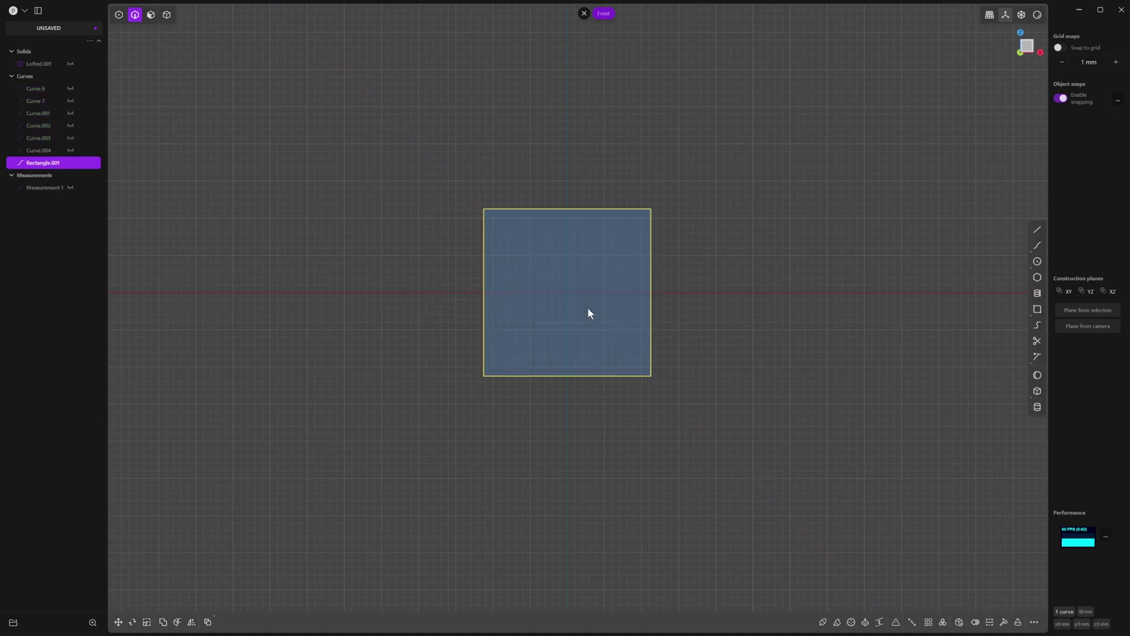
- Extrude the square symmetrically by 50 mm in each direction to make a long bar
middle_drag(650, 242, 608, 312)
key(e)
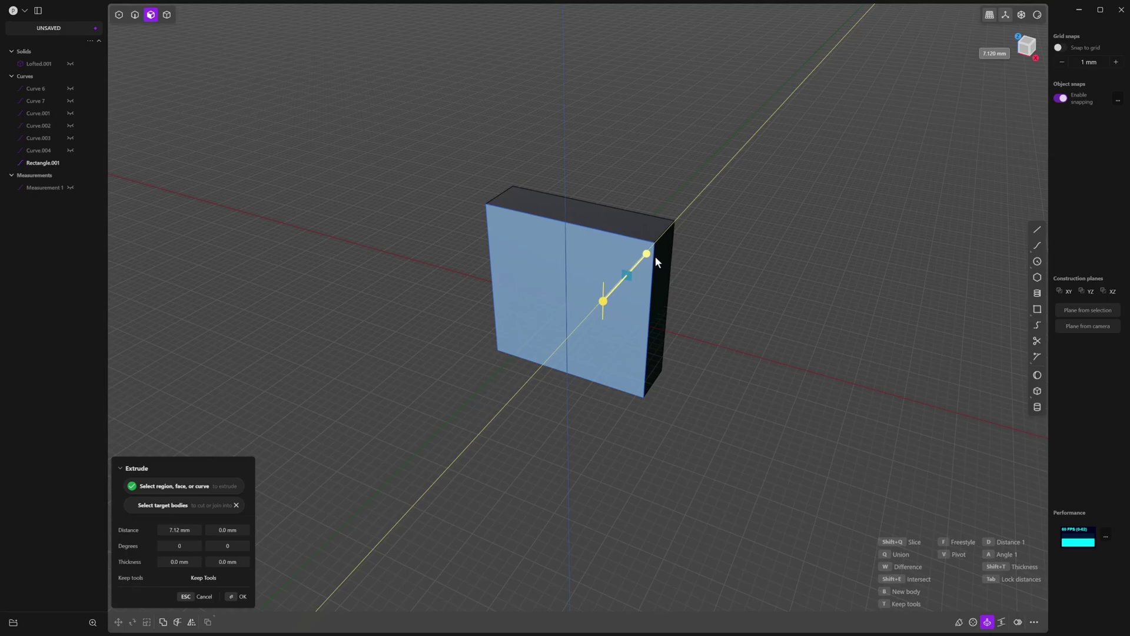
drag(656, 258, 750, 199)
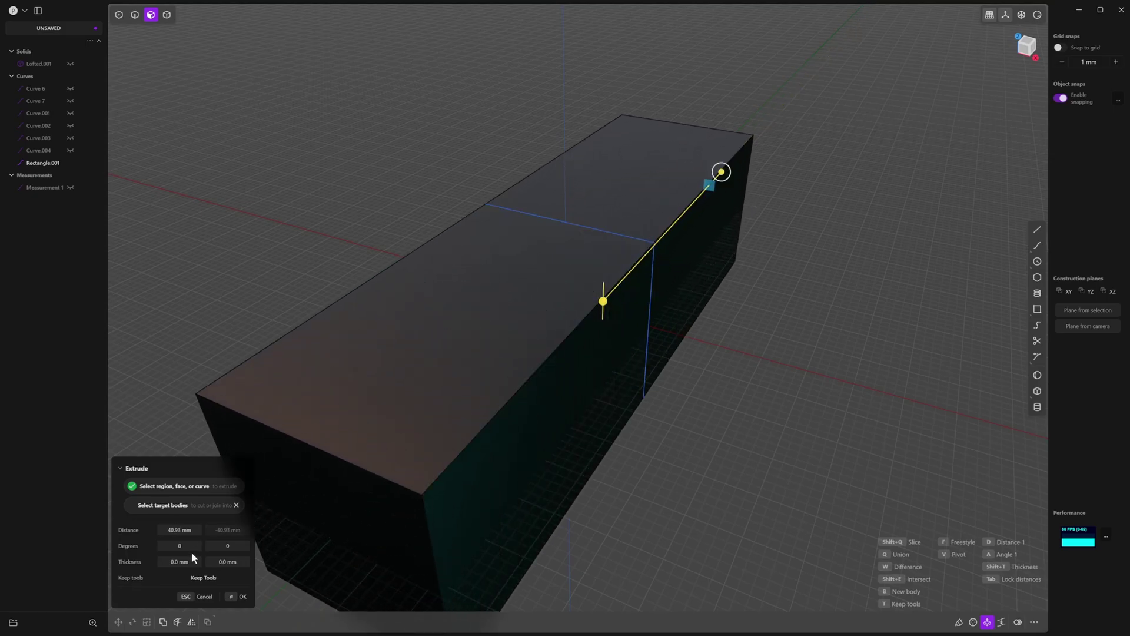
click(192, 530)
text(50)
key(Return)
key(Return)
scroll(777, 360, down, 3)
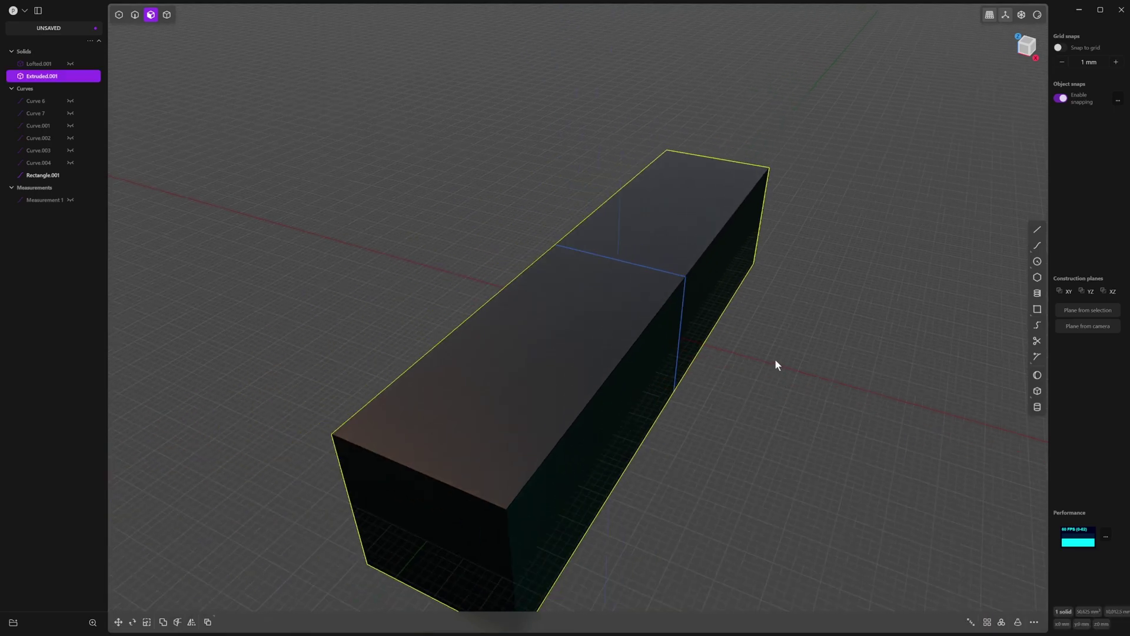
- Delete the square profile curve in the middle of the extruded bar
middle_drag(775, 359, 676, 357)
key(2)
click(585, 291)
key(x)
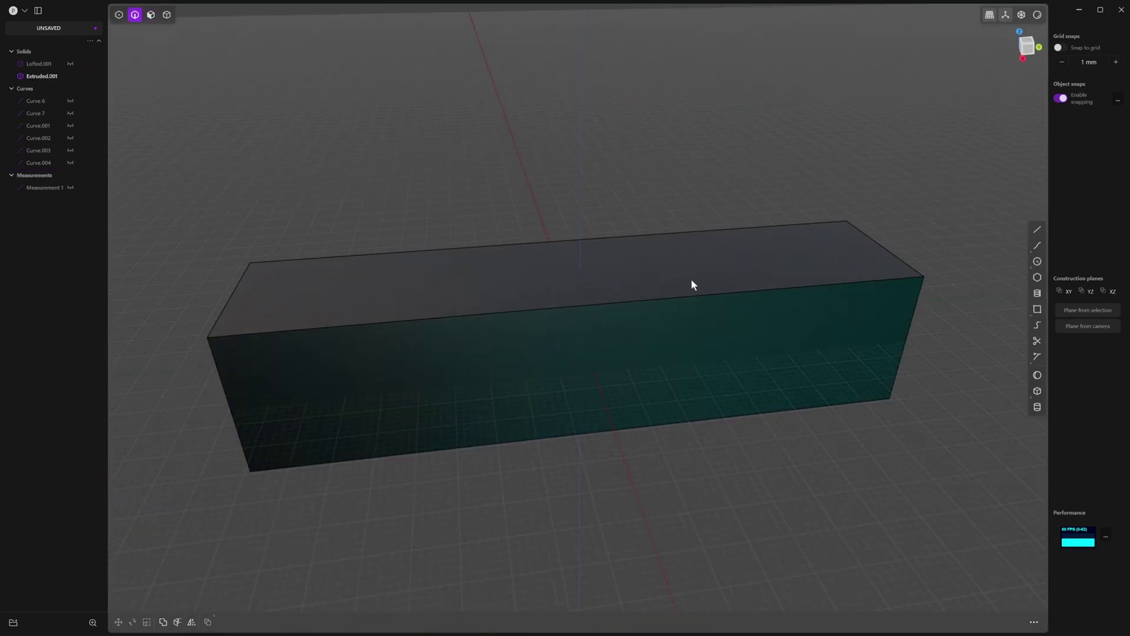
- Switch the viewport shading to the first matcap preset
middle_drag(692, 283, 742, 321)
click(1037, 14)
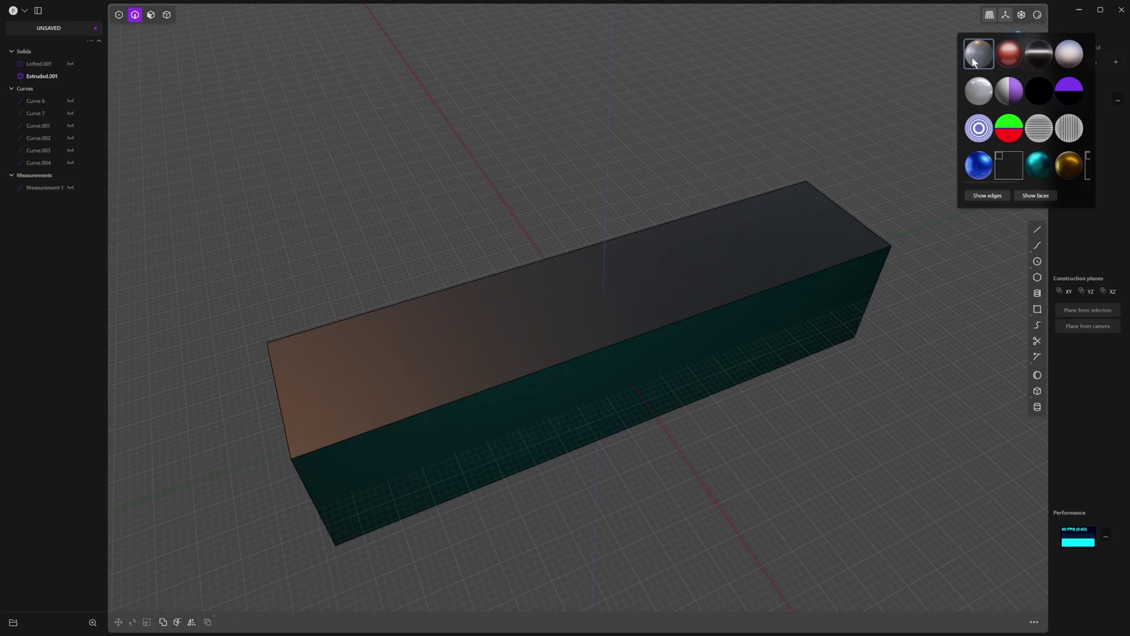
click(976, 58)
- Round the bar's two upper long edges with a Full-shape fillet into a half-round top
middle_drag(606, 371, 580, 299)
click(625, 260)
key(f)
click(586, 279)
drag(574, 298, 534, 287)
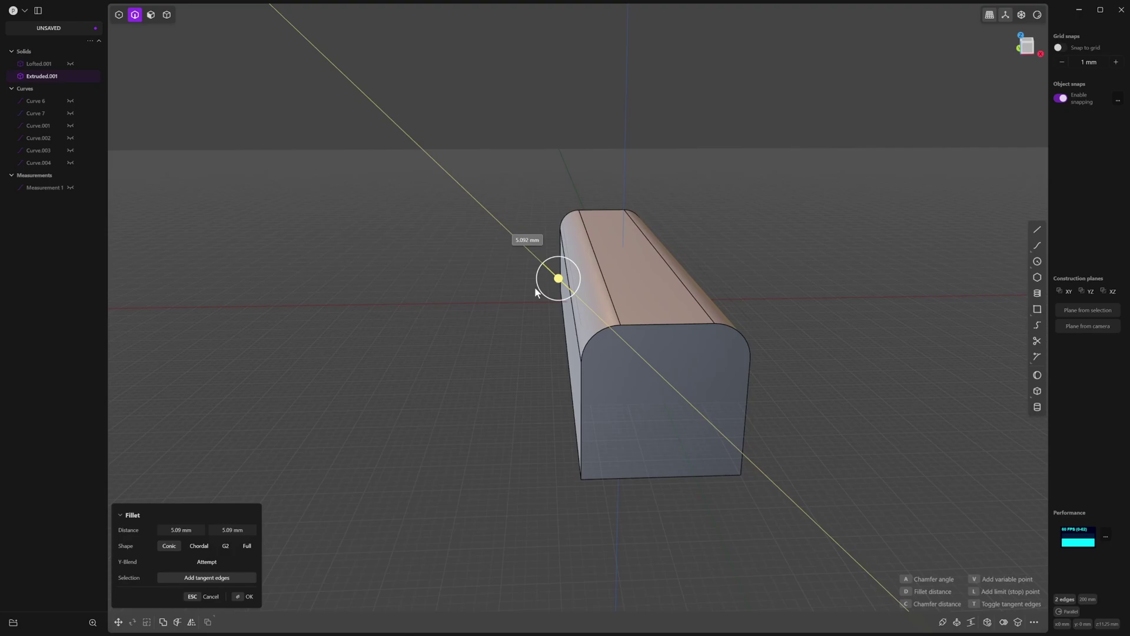
click(247, 546)
middle_drag(643, 376, 622, 339)
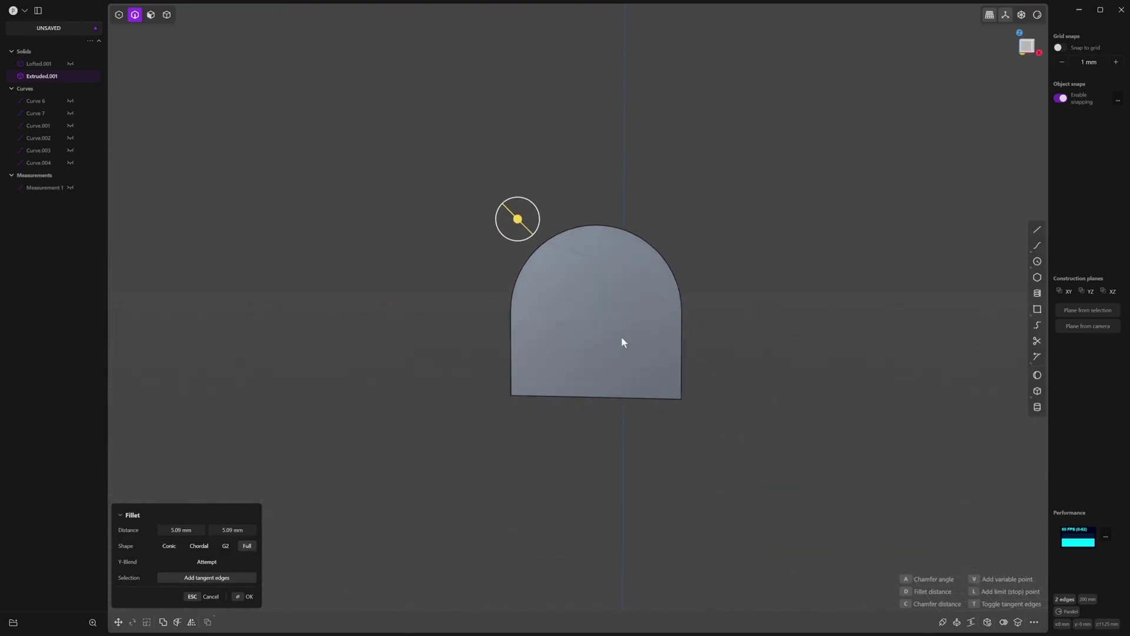
scroll(736, 291, up, 2)
right_click(826, 247)
middle_drag(778, 262, 794, 284)
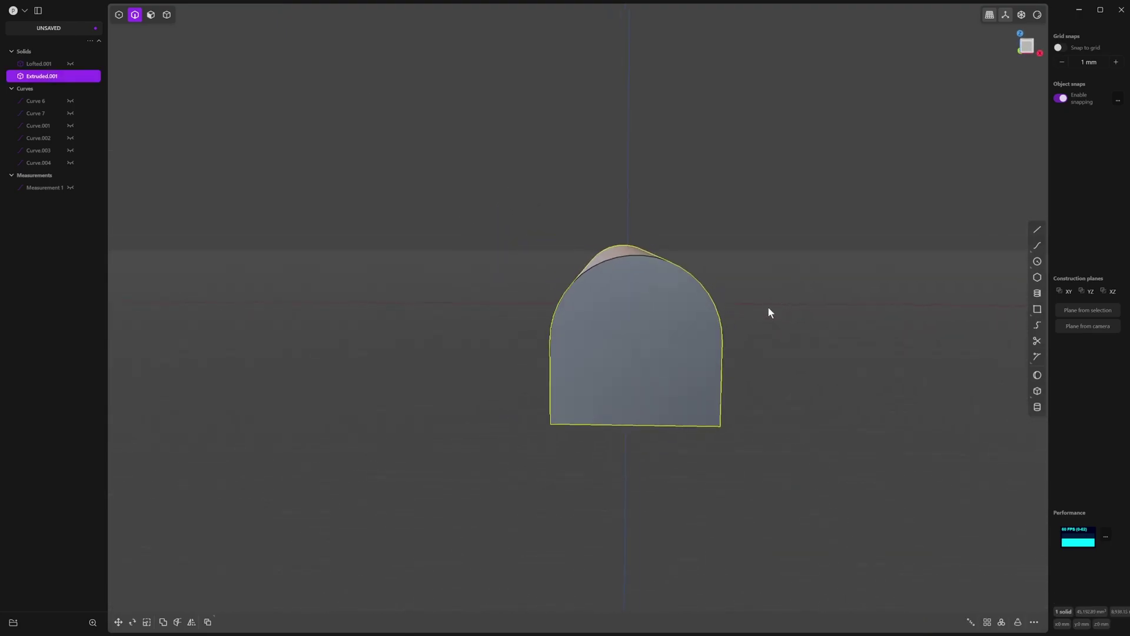
key(alt+x)
click(627, 281)
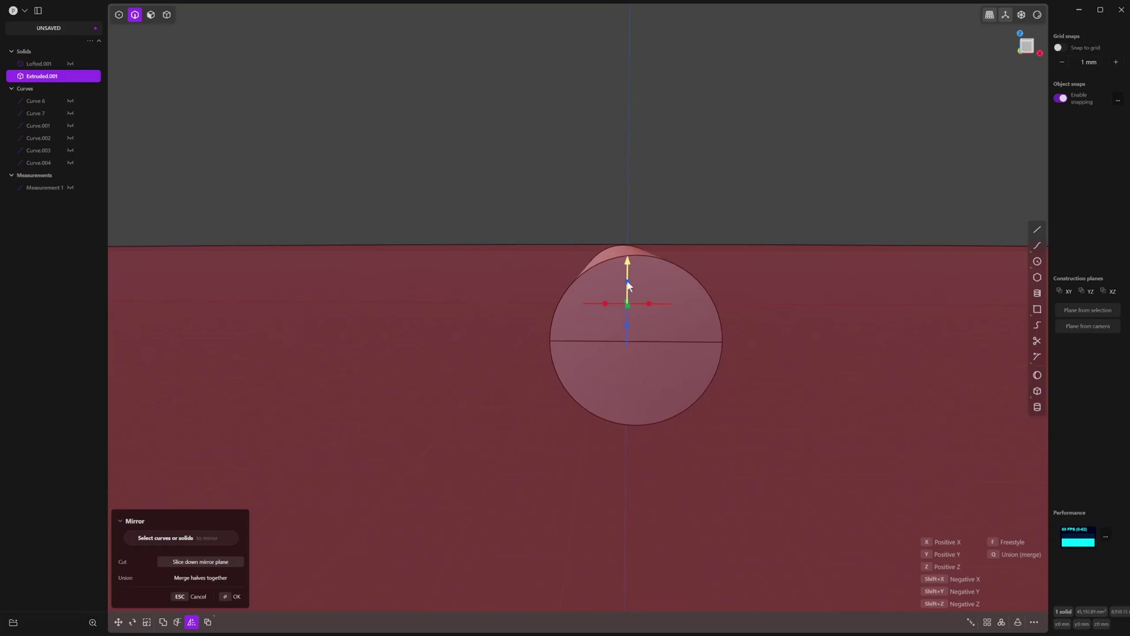
middle_drag(841, 252, 773, 290)
key(Escape)
- Move the bar down about 2.6 mm along Z and mirror its upper part across the horizontal plane, slicing at that plane
key(g)
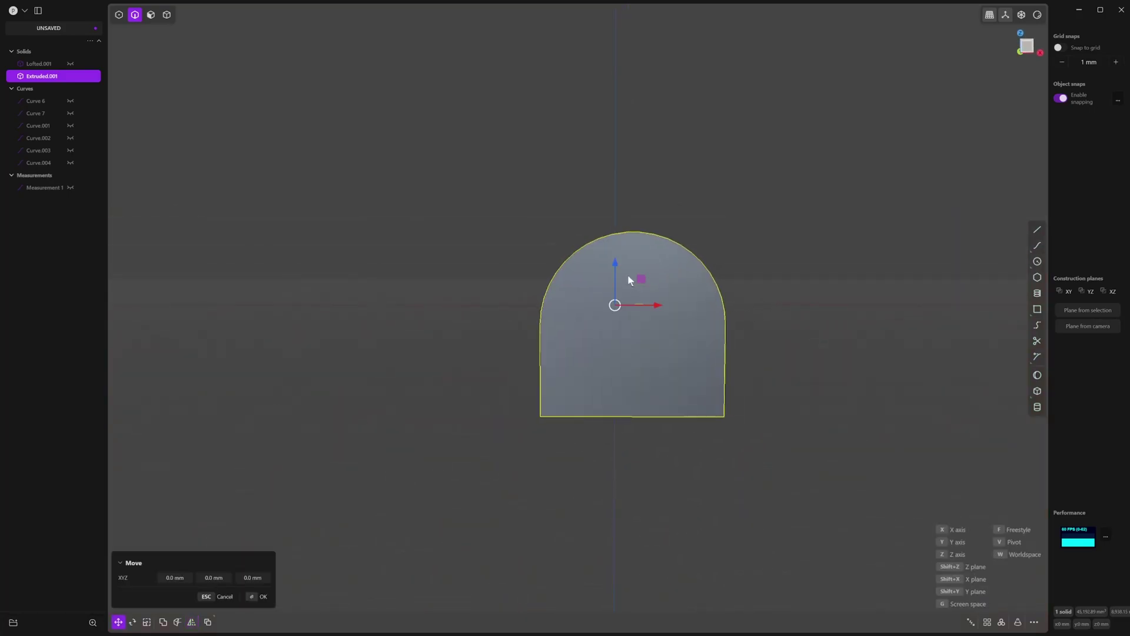
drag(627, 275, 620, 280)
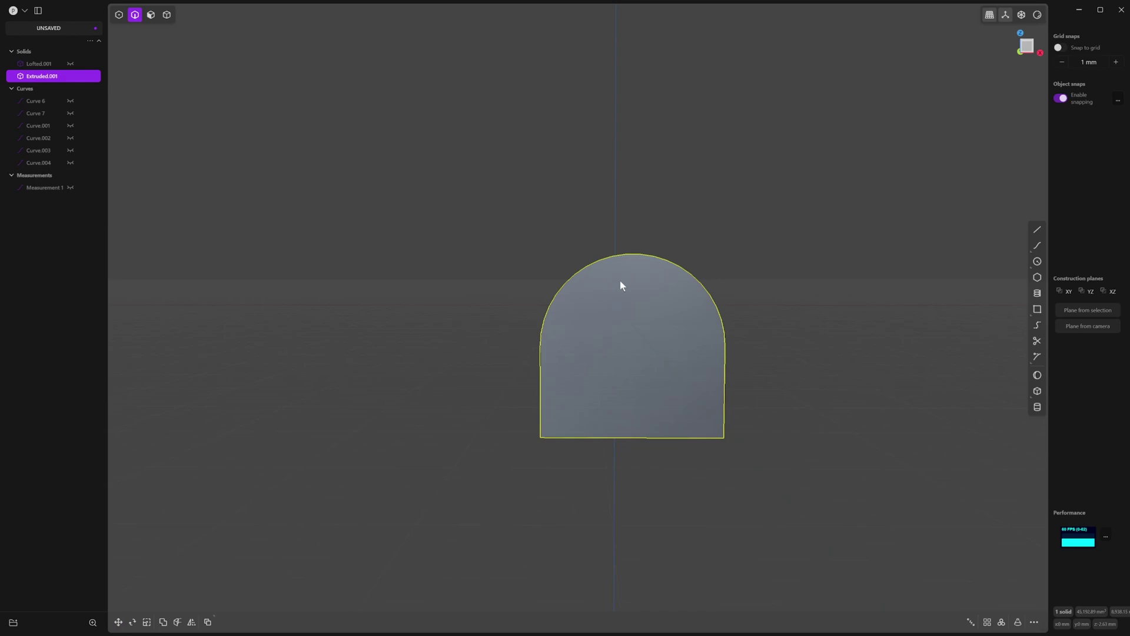
middle_drag(620, 280, 674, 298)
scroll(677, 301, down, 1)
scroll(674, 298, up, 1)
key(alt+x)
click(613, 283)
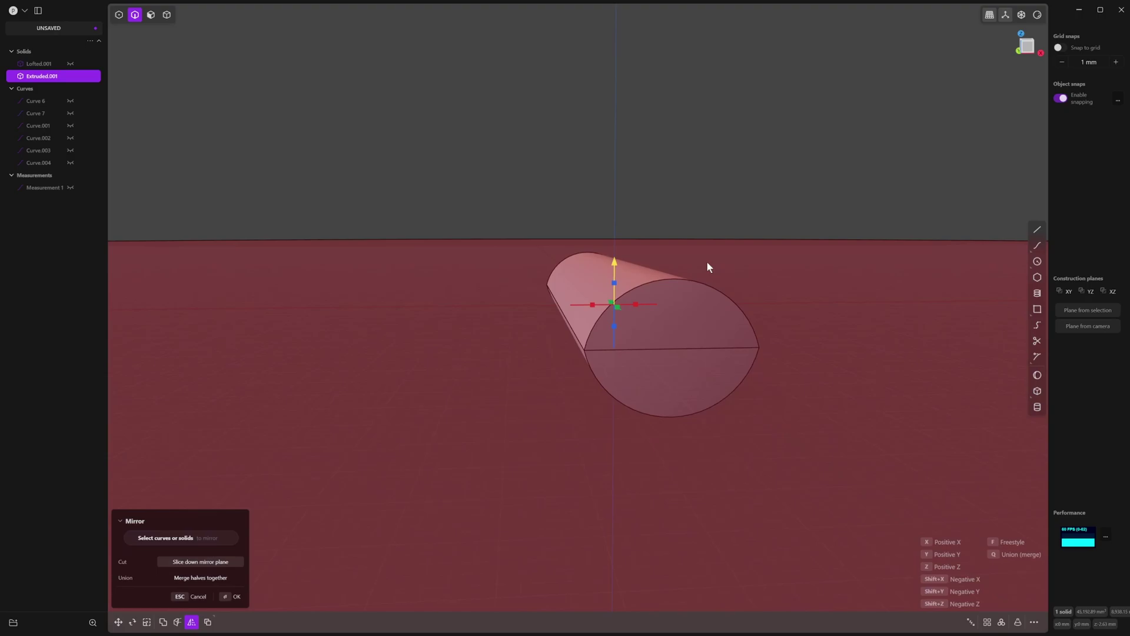
middle_drag(706, 265, 728, 268)
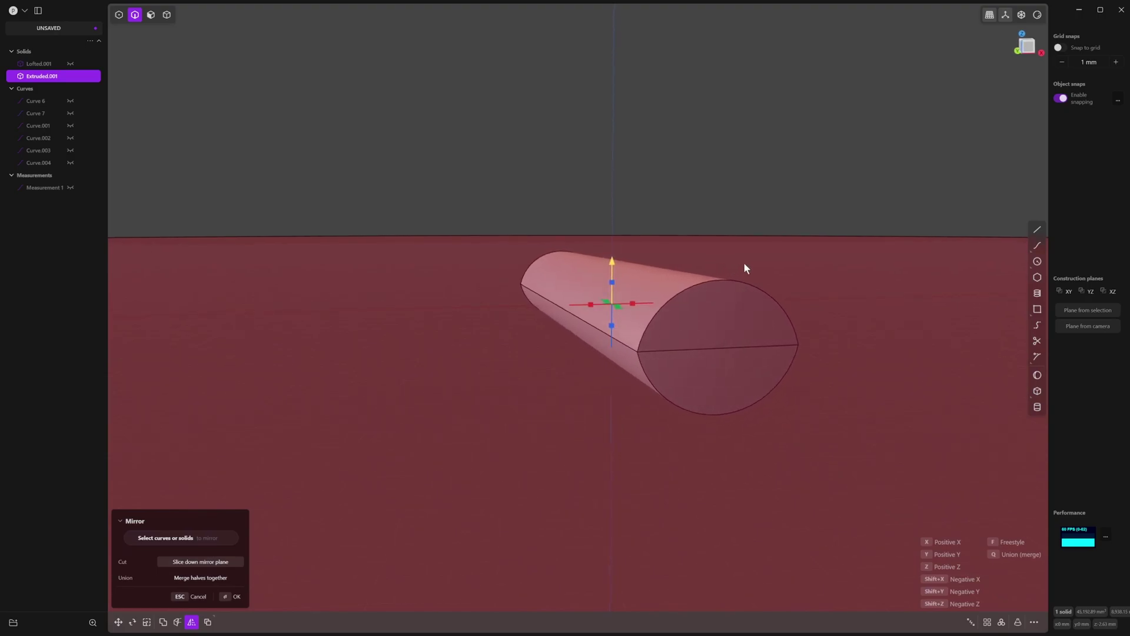
right_click(745, 264)
- Join the two mirrored halves into one solid with a Boolean union
key(q)
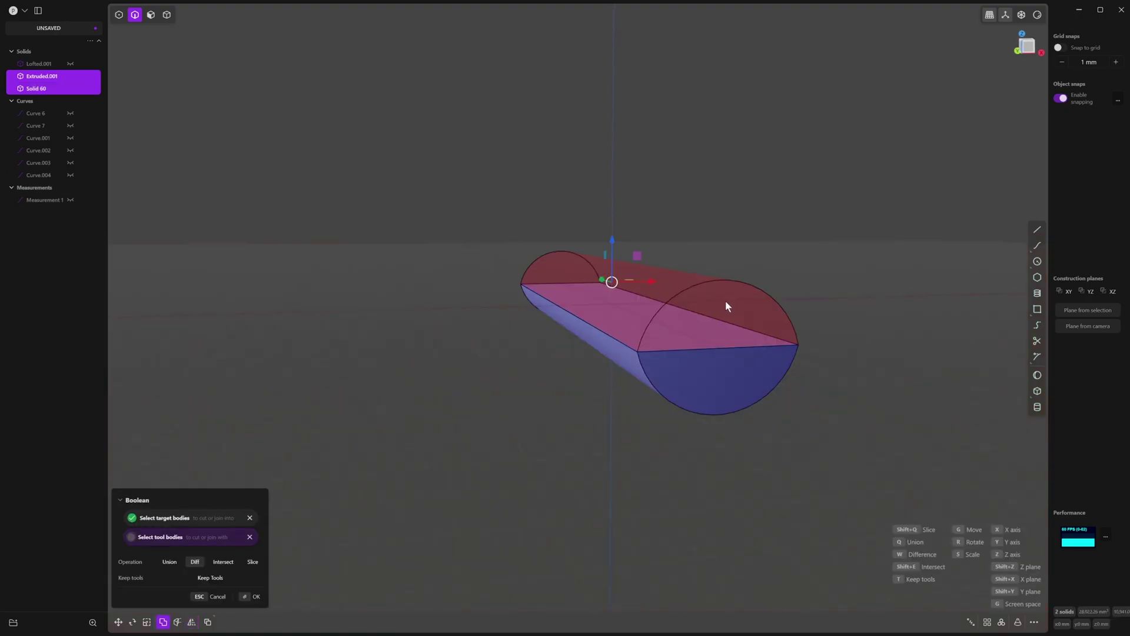
key(q)
right_click(866, 281)
- Fillet the two sharp long seam edges on both sides of the joined bar
click(625, 339)
key(b)
middle_drag(749, 318, 654, 343)
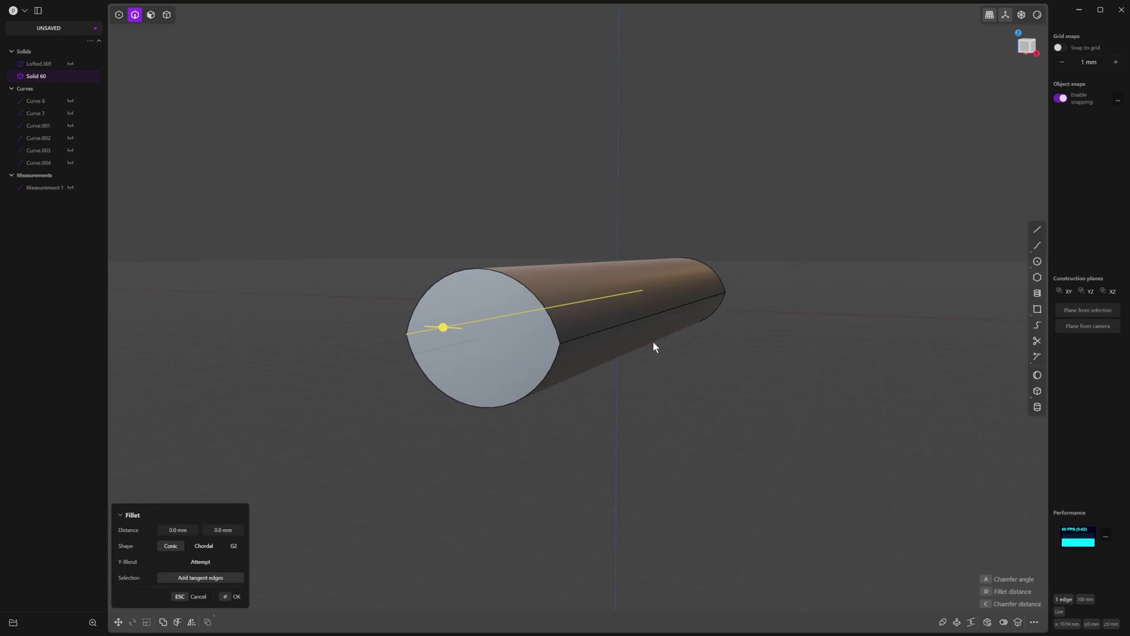
click(644, 320)
drag(644, 319, 667, 319)
key(Return)
- Measure the height of the bar's end face between its upper and lower midpoints
middle_drag(667, 318, 724, 363)
scroll(721, 357, up, 1)
key(f)
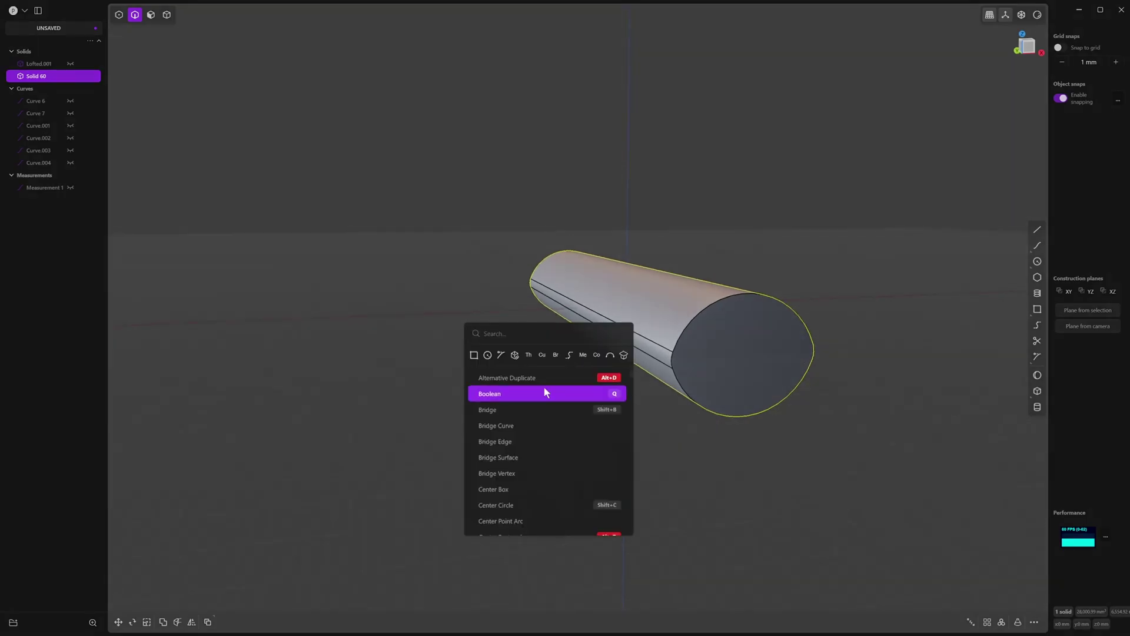
click(585, 355)
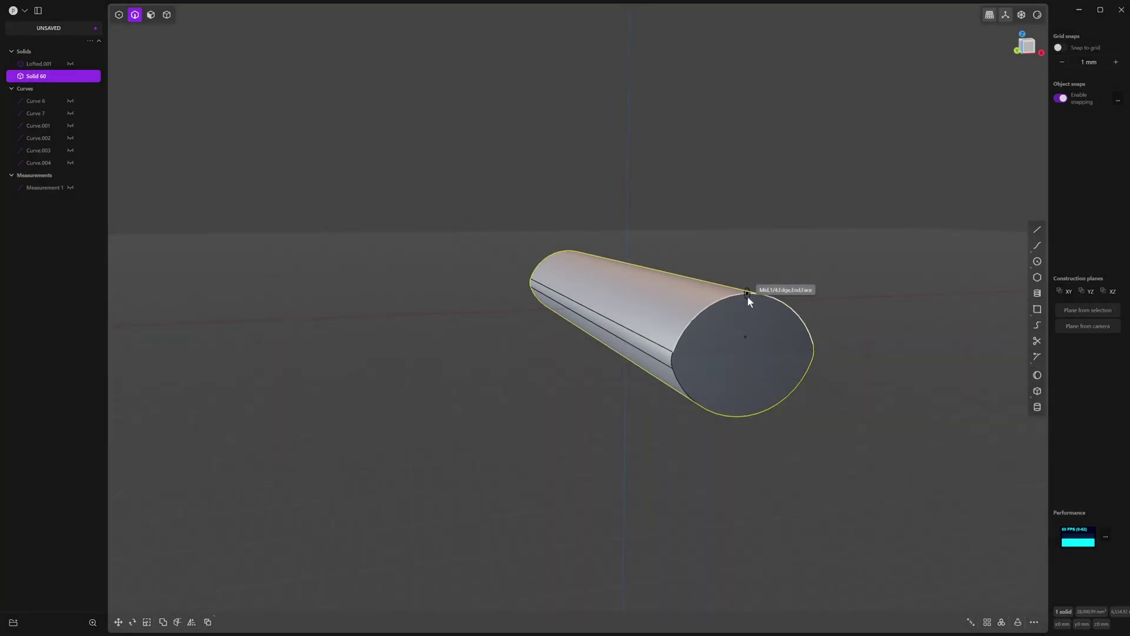
click(743, 420)
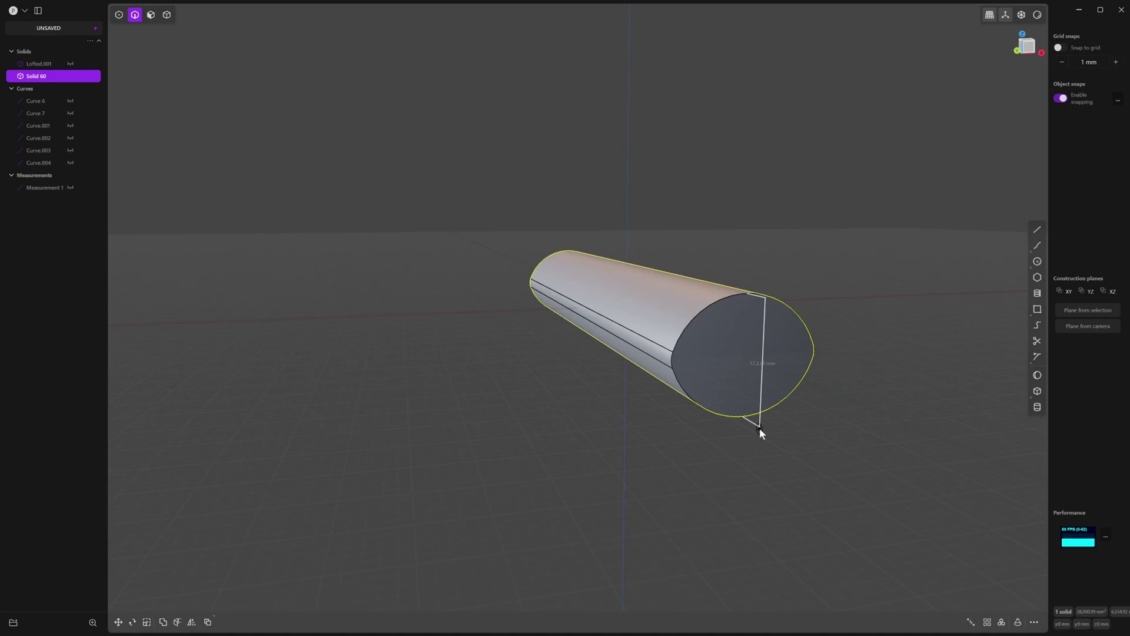
click(778, 444)
middle_drag(795, 396, 786, 404)
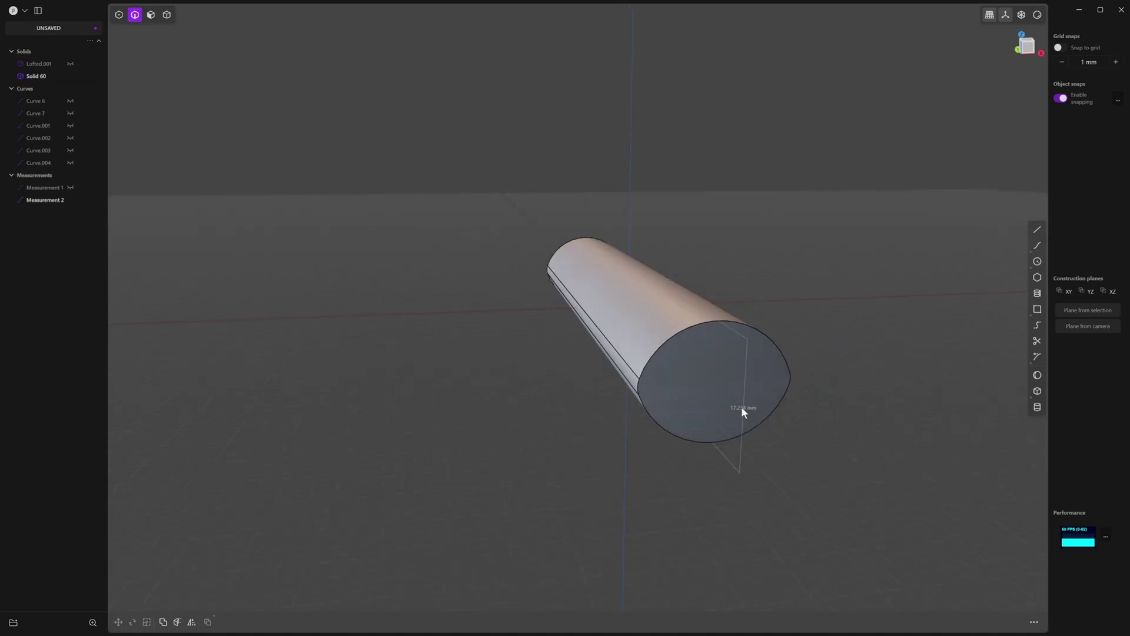
key(4)
click(695, 359)
key(s)
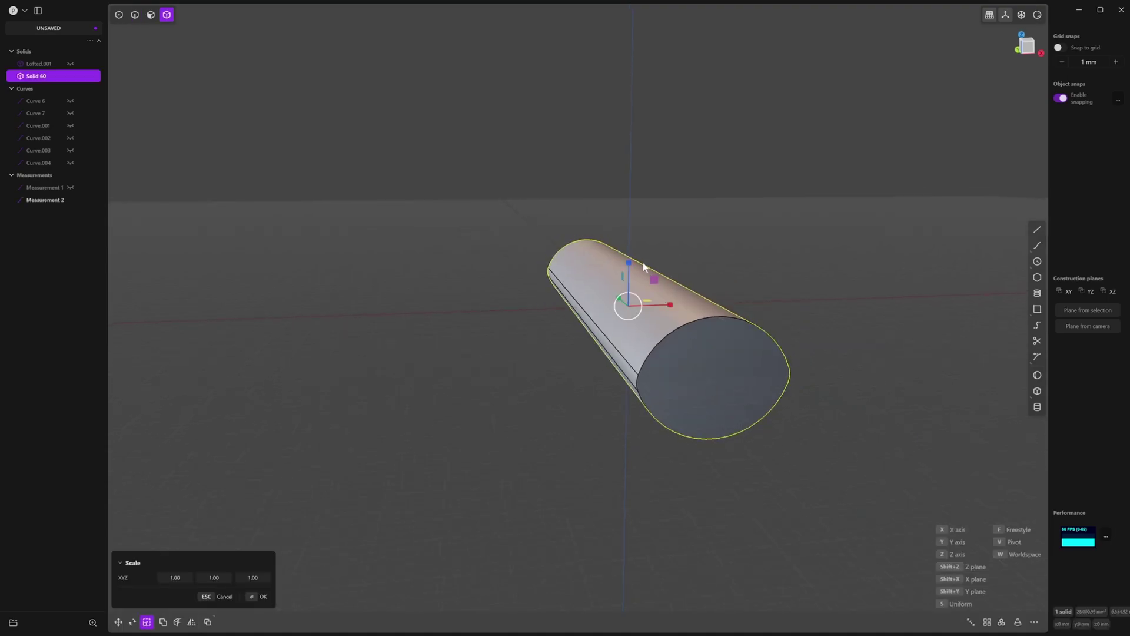
key(Escape)
- Add a second height measurement across the bar's end face, from the top edge's midpoint to the bottom edge's midpoint
middle_drag(707, 340, 746, 360)
key(f)
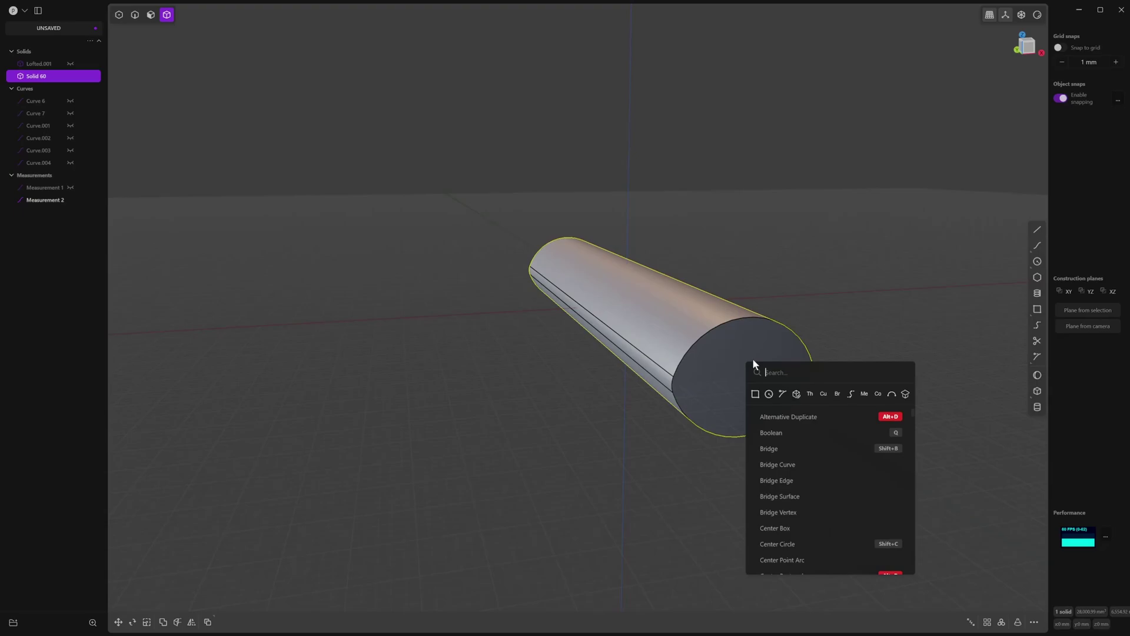
click(865, 396)
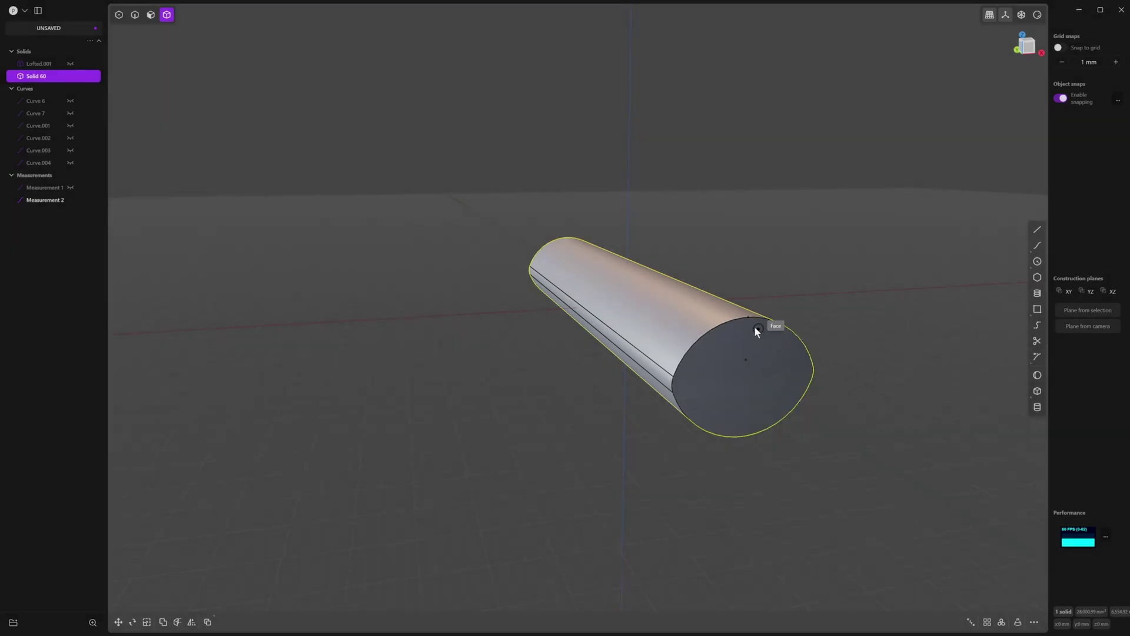
click(746, 317)
click(741, 438)
click(769, 464)
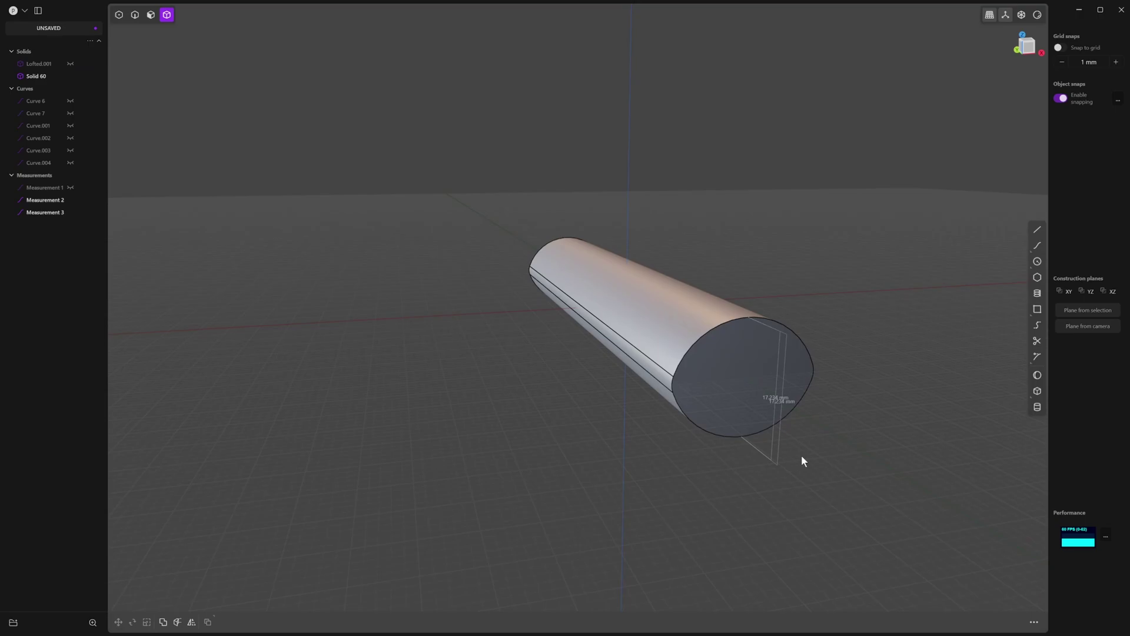
- Scale the bar down along Z until its end face is about 16 mm high
scroll(801, 454, up, 3)
click(755, 362)
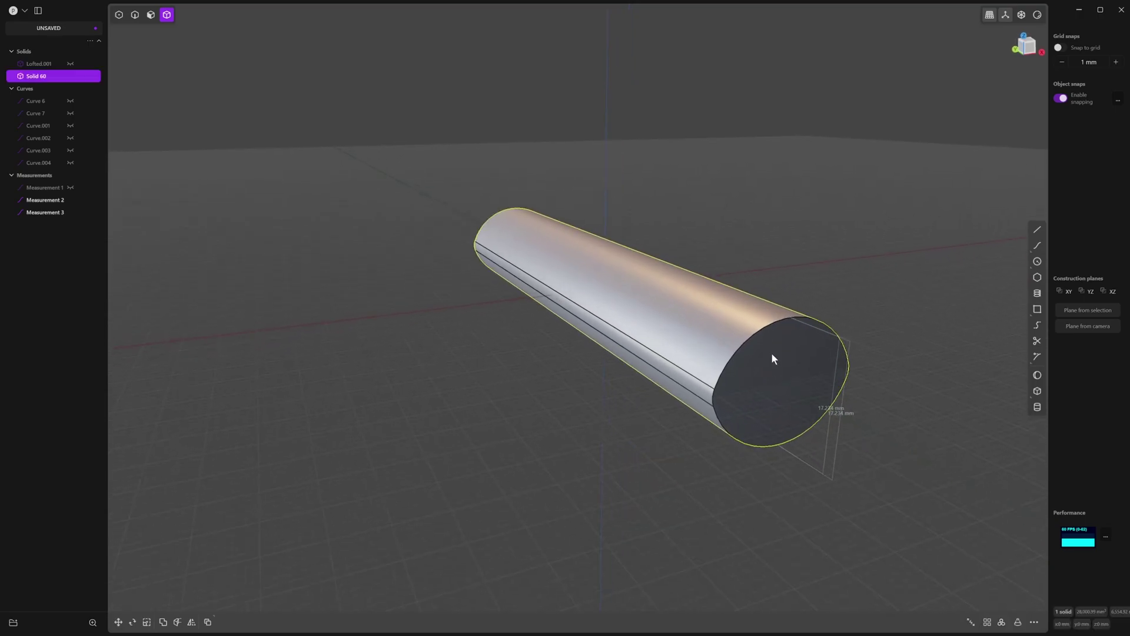
key(s)
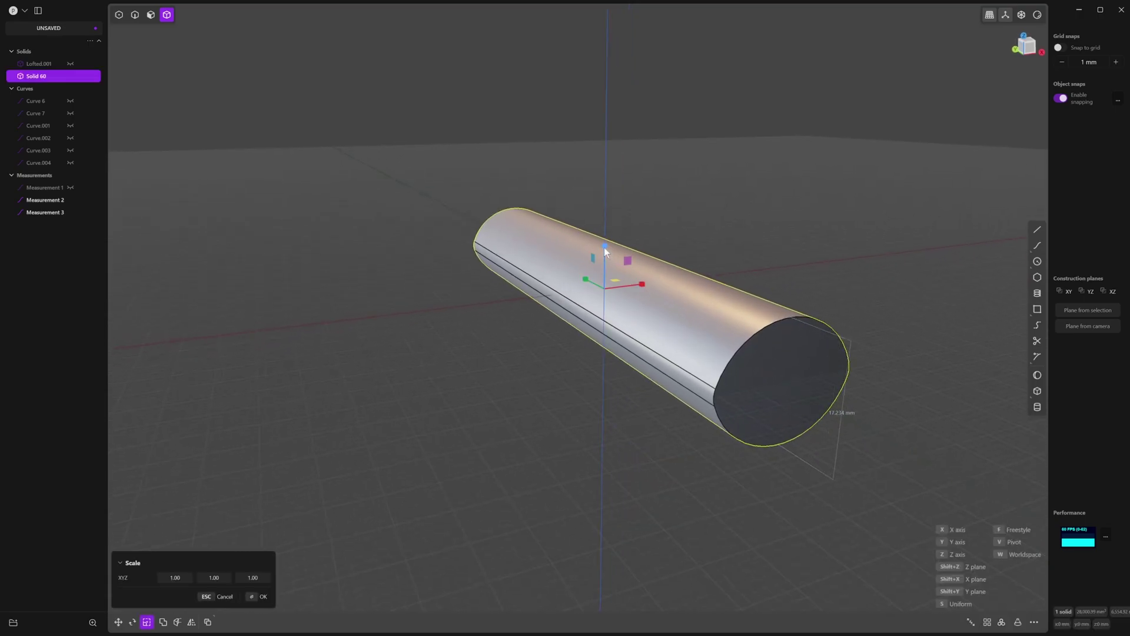
drag(605, 246, 605, 251)
middle_drag(816, 236, 706, 395)
right_click(807, 238)
key(3)
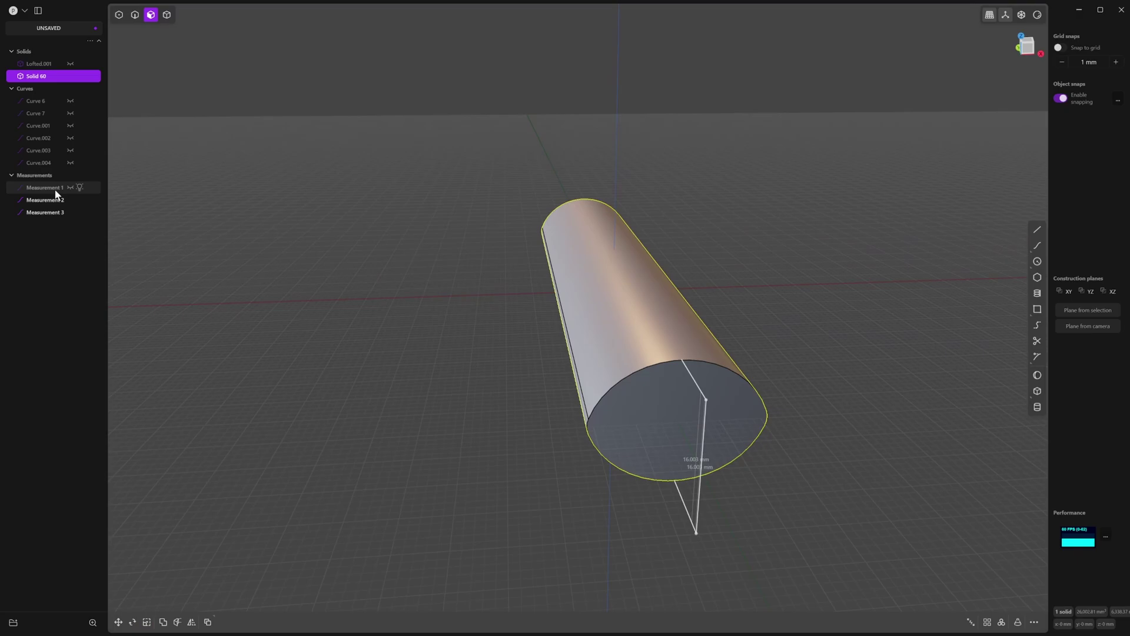
- Delete all three measurements from the scene
click(55, 189)
shift+click(52, 204)
shift+click(52, 213)
key(Delete)
middle_drag(571, 291, 894, 268)
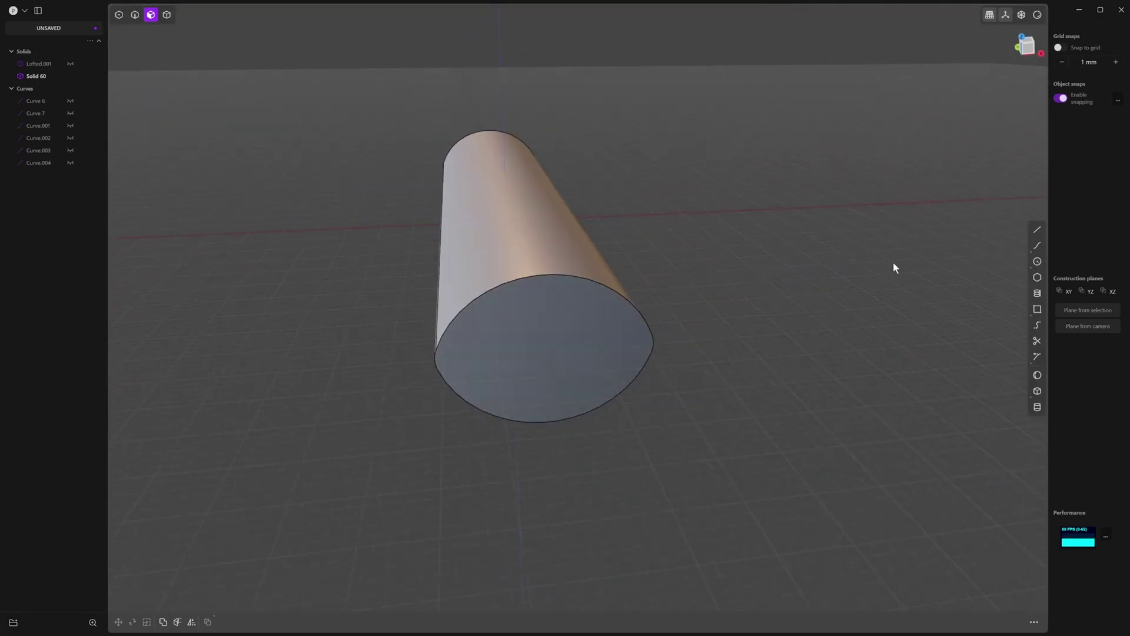
click(1038, 261)
key(Escape)
middle_drag(694, 288, 634, 323)
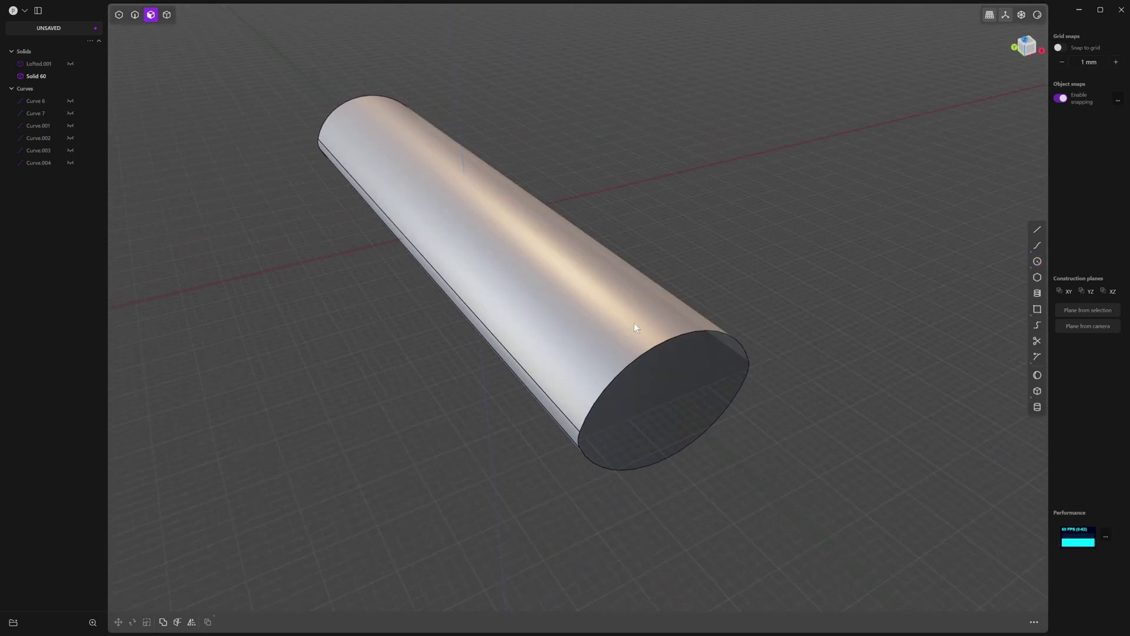
scroll(634, 323, up, 1)
click(595, 324)
scroll(617, 344, down, 1)
key(Escape)
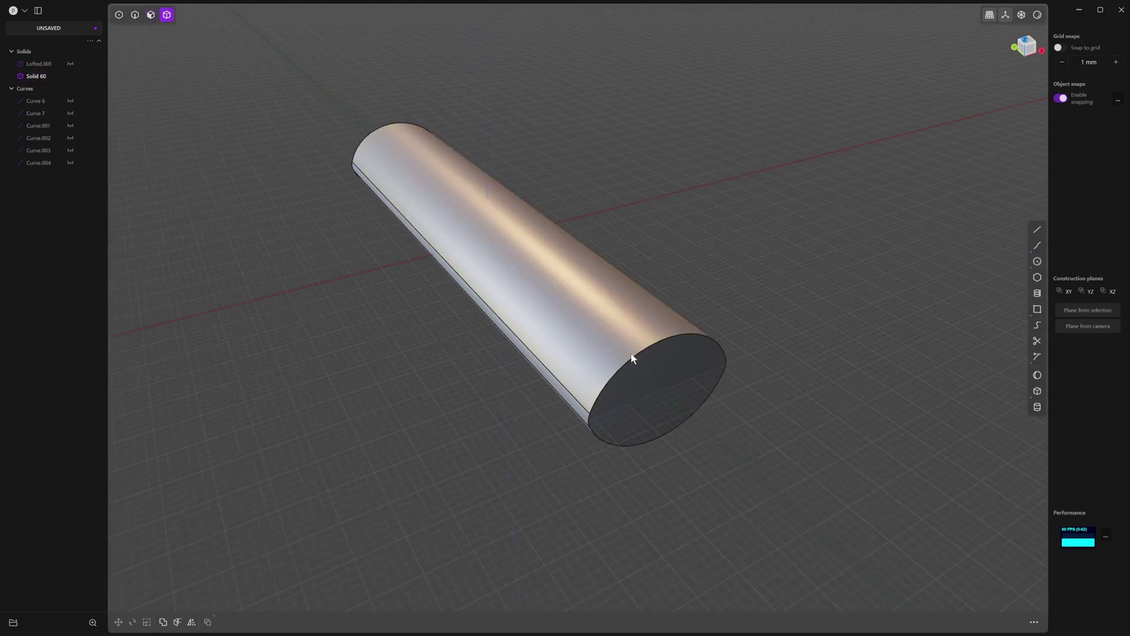
- Delete the lens-shaped bar
key(4)
click(700, 333)
middle_drag(700, 333, 536, 321)
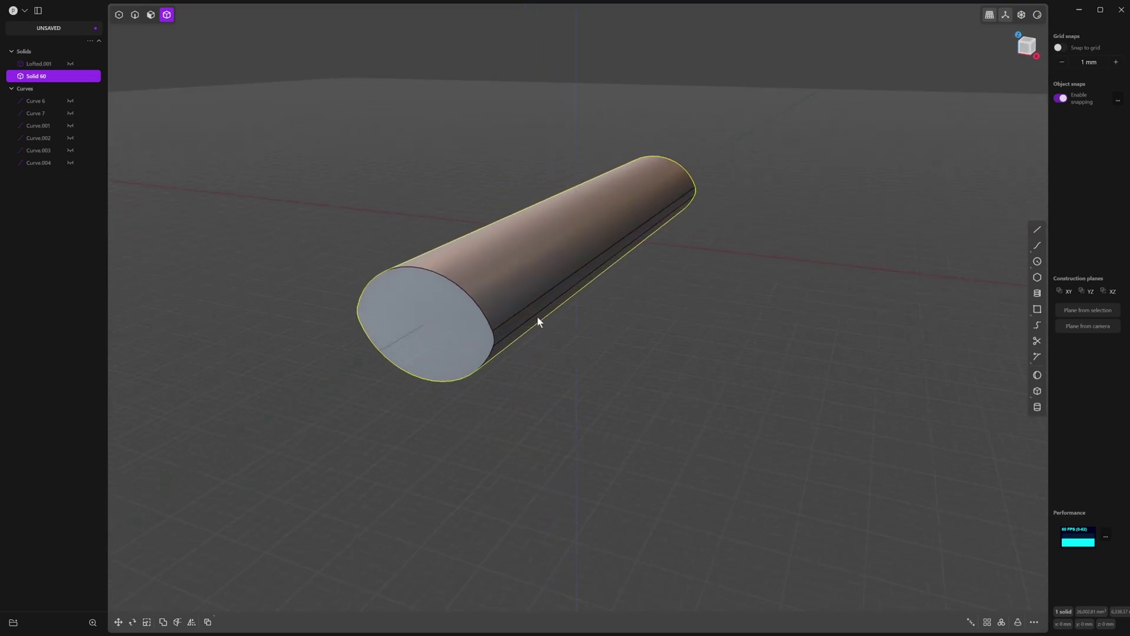
middle_drag(550, 222, 602, 218)
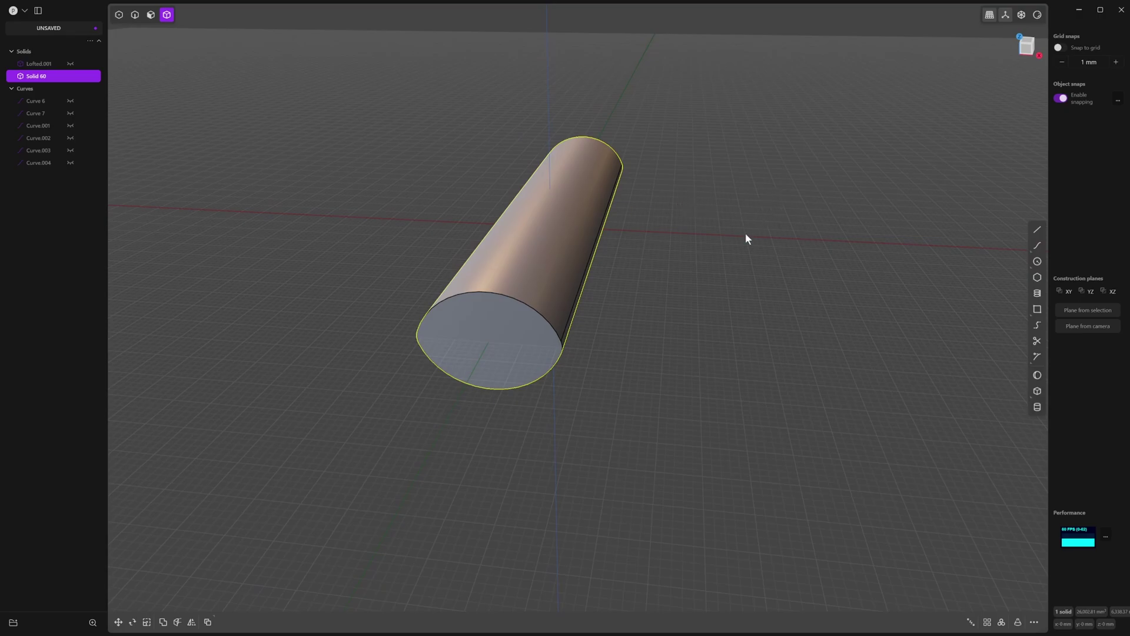
key(Delete)
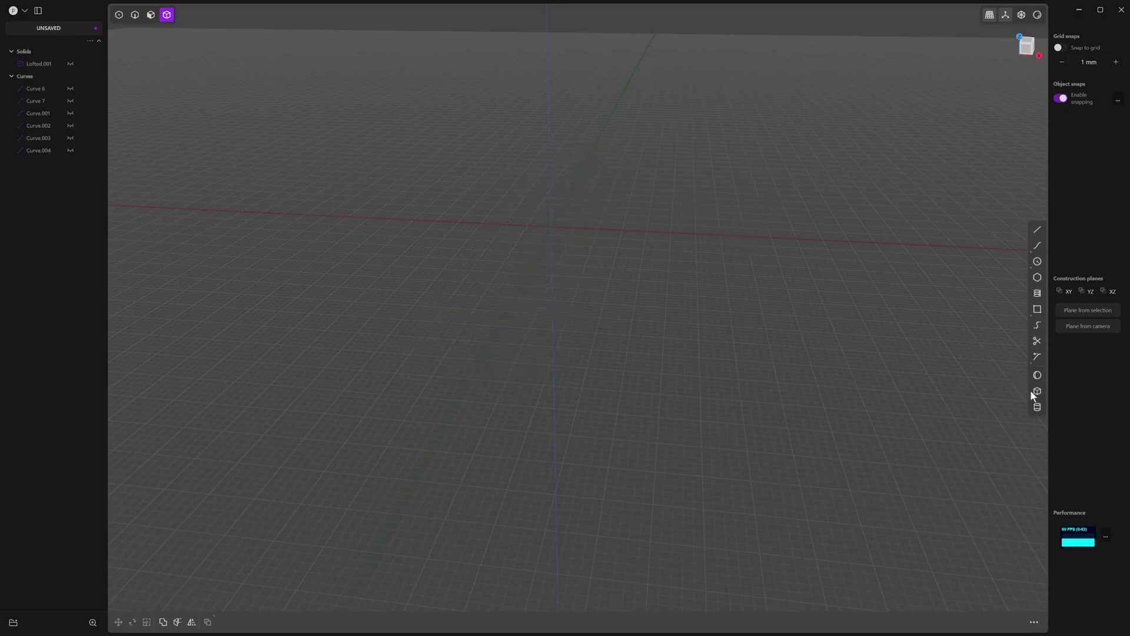
- Draw a circle centred on the origin in the XY plane and extrude it upward about 5.5 mm into a flat disc
click(1037, 262)
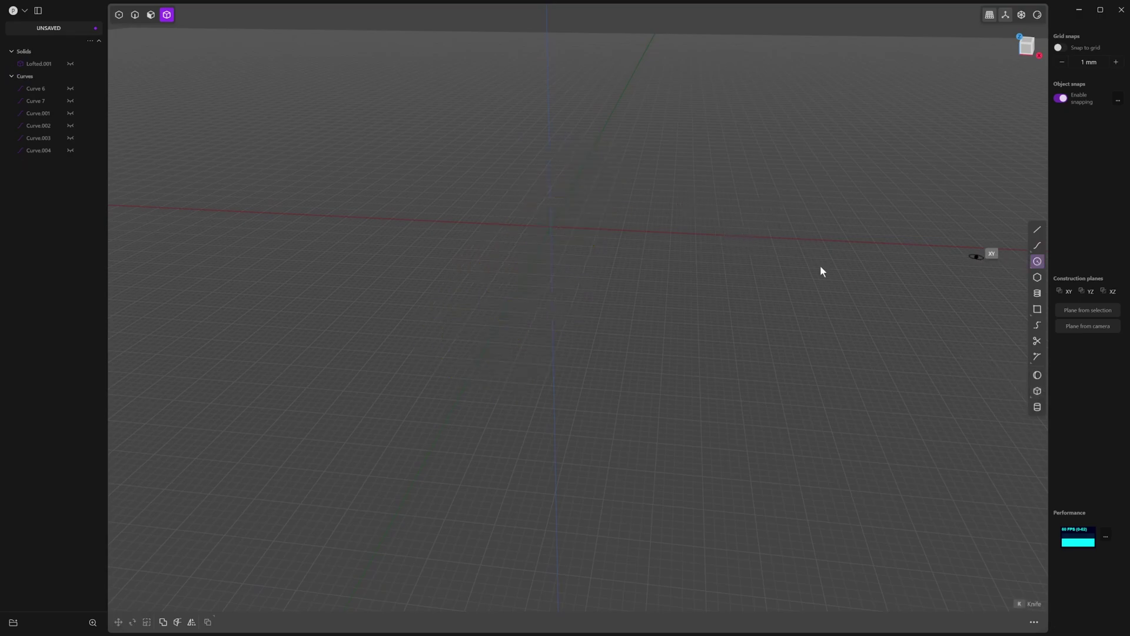
click(552, 222)
click(600, 267)
key(e)
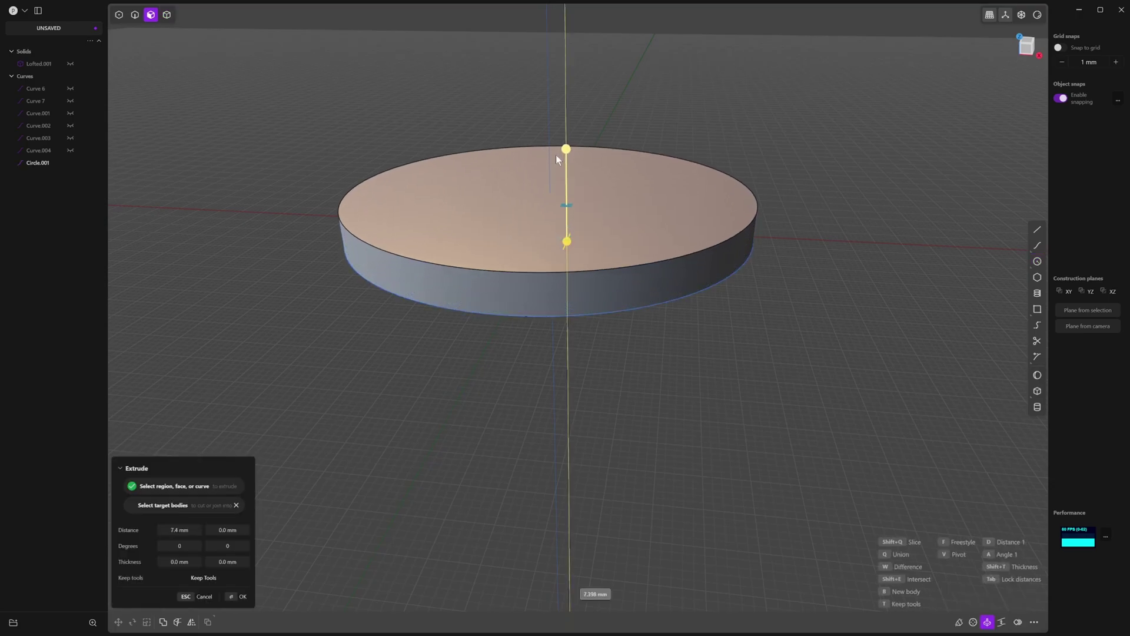
drag(576, 176, 576, 158)
right_click(618, 277)
- Delete the leftover circle curve at the base of the disc
key(2)
click(626, 307)
key(Delete)
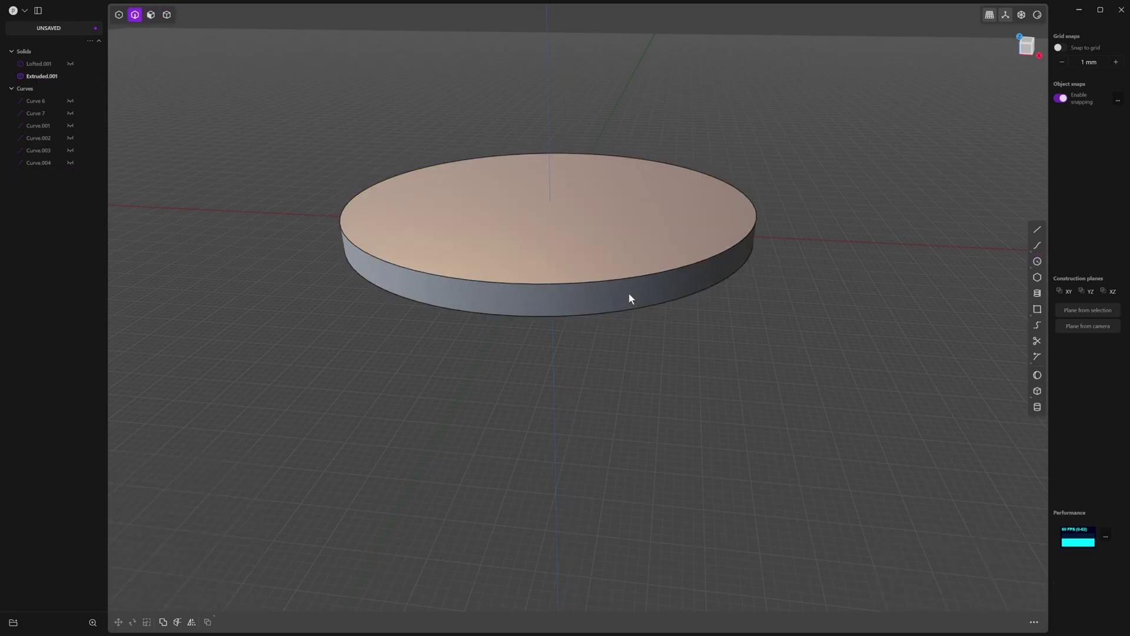
- Cut an off-centre round hole of about 13.9 mm radius through the disc by extruding a circle 11.76 mm as Difference, and delete its curve
middle_drag(628, 294, 633, 330)
click(1035, 262)
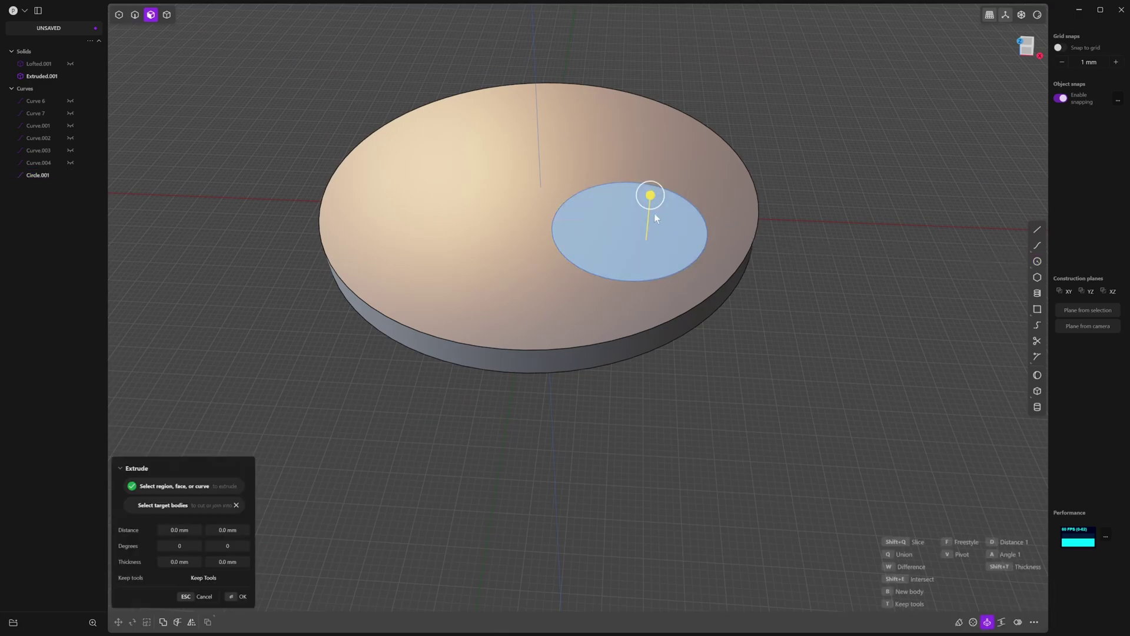
drag(651, 199, 652, 256)
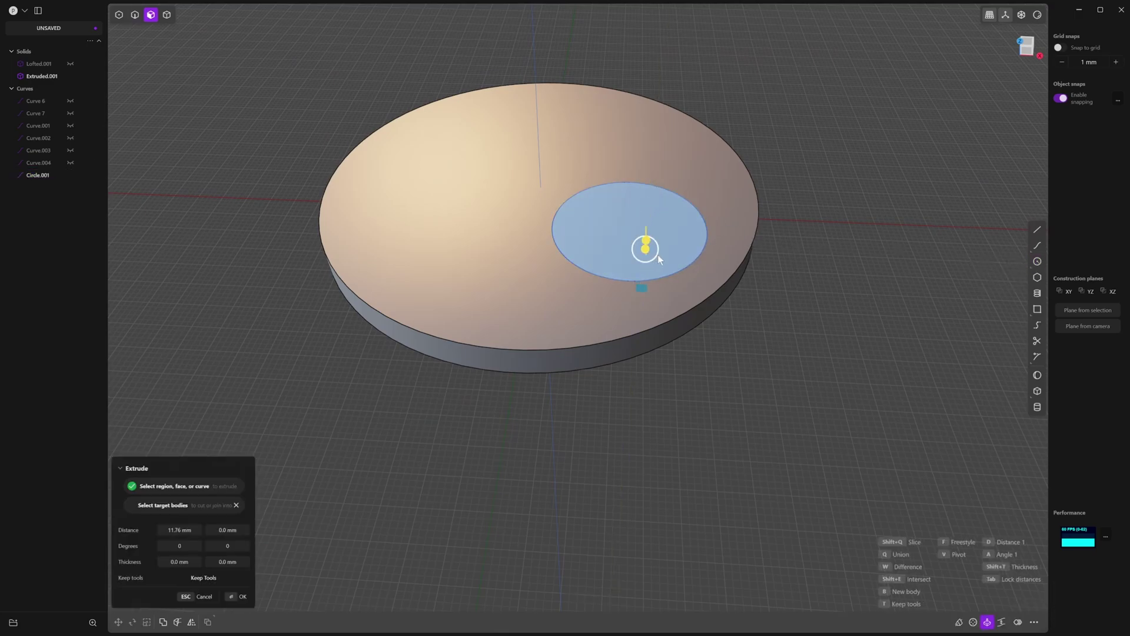
key(w)
click(722, 199)
scroll(706, 230, up, 1)
key(2)
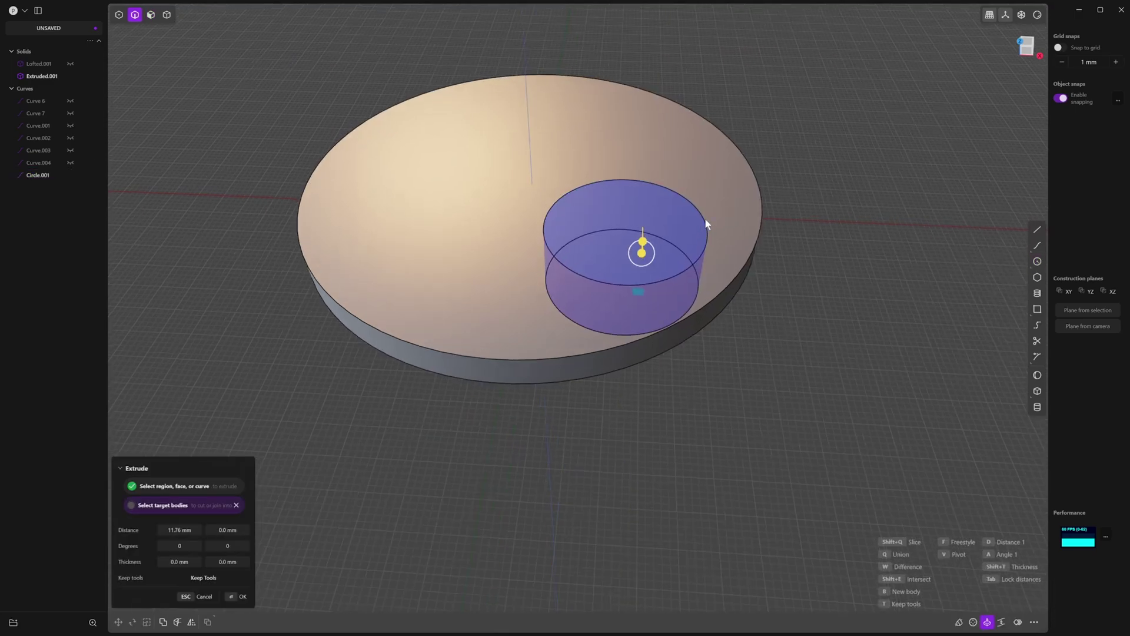
click(730, 195)
key(Return)
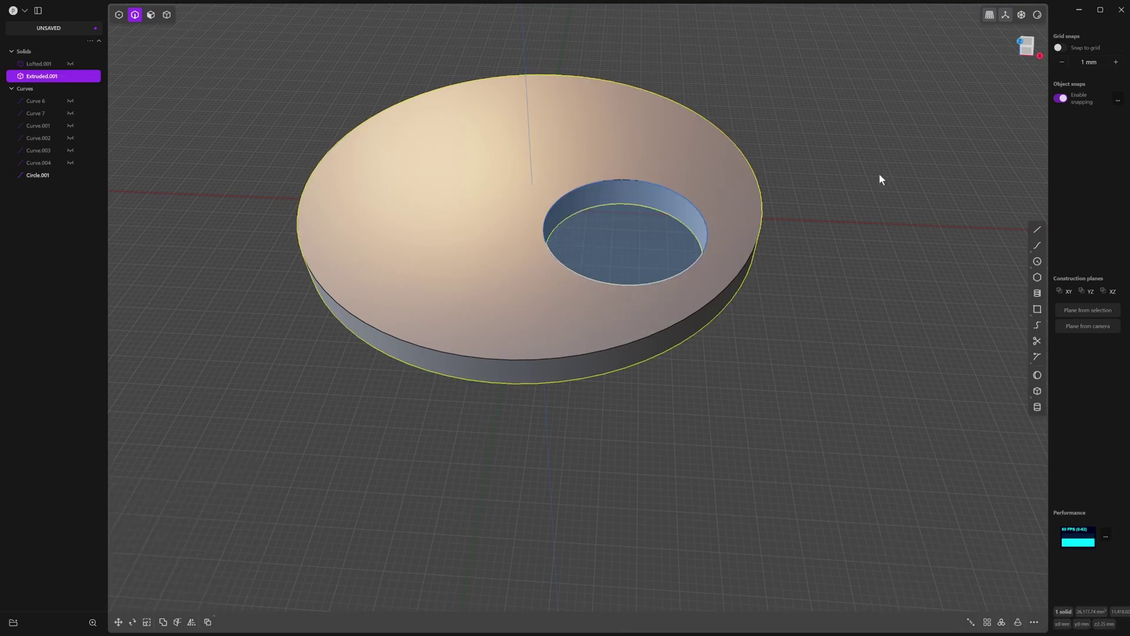
click(681, 190)
key(Delete)
- Fillet the hole's upper edge together with the disc's upper outer edge, using the Full shape to round the whole top
click(658, 184)
key(b)
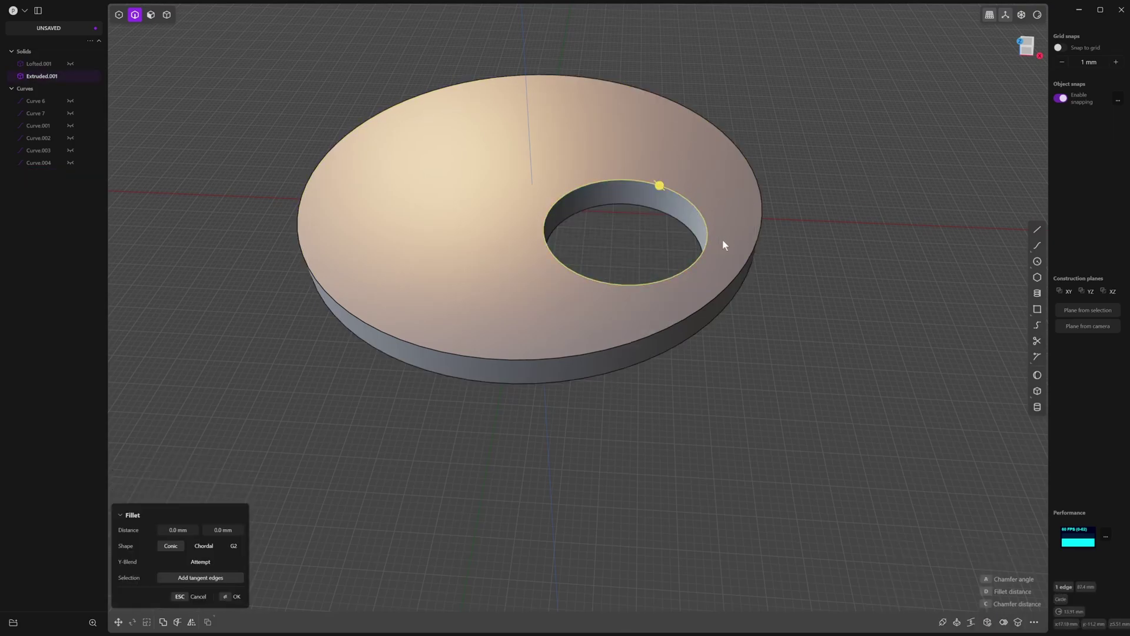
click(747, 254)
drag(749, 254, 773, 275)
middle_drag(772, 274, 570, 471)
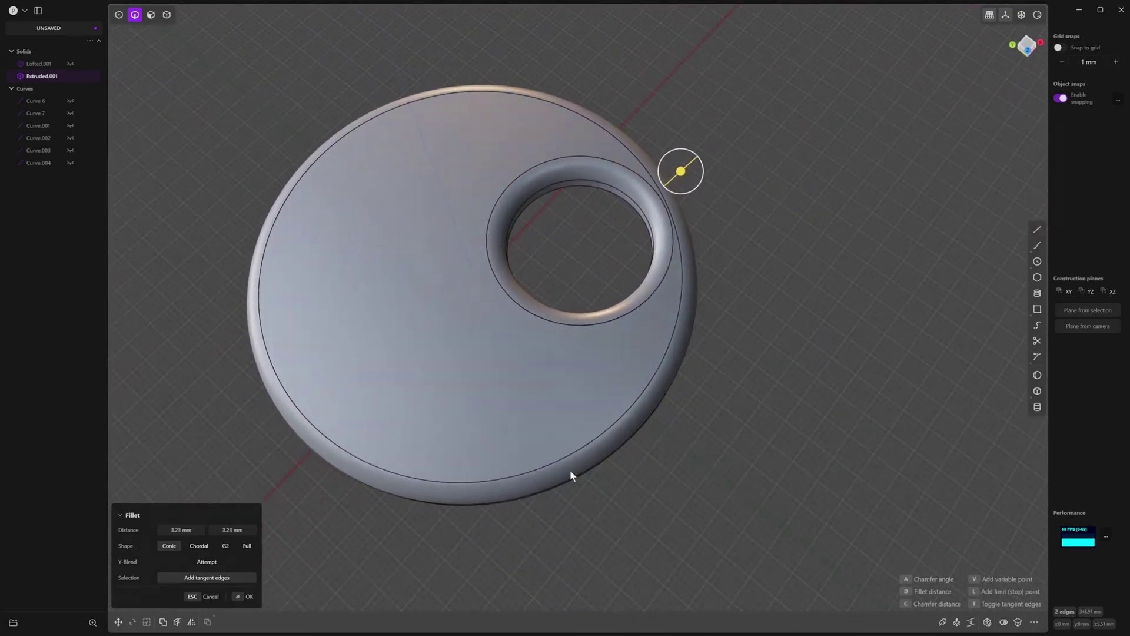
click(247, 547)
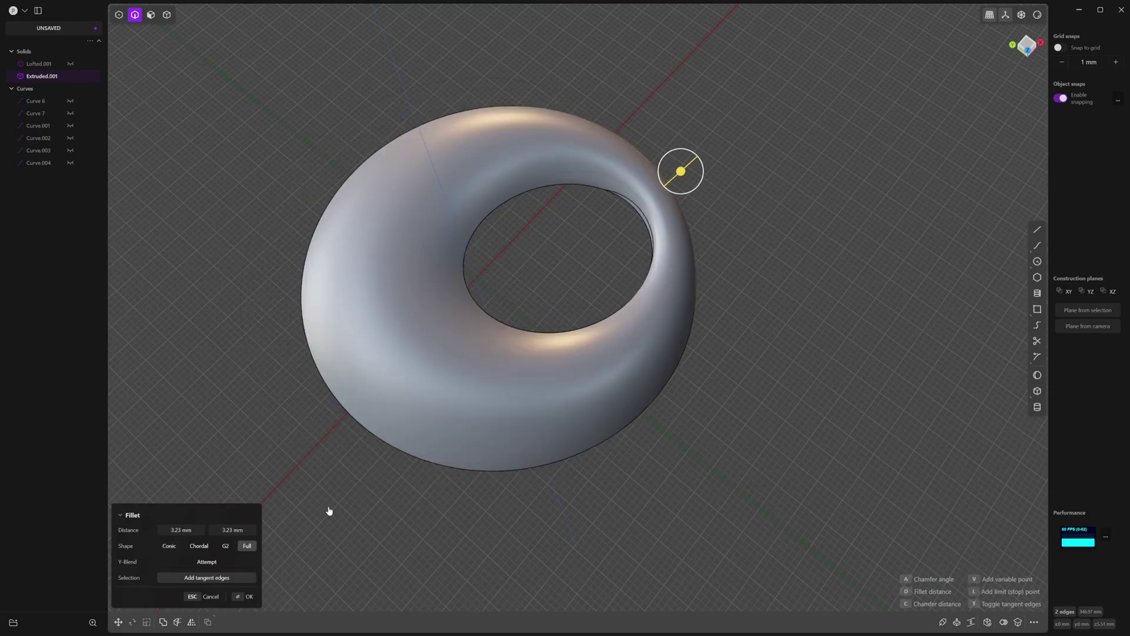
middle_drag(328, 512, 615, 187)
key(Return)
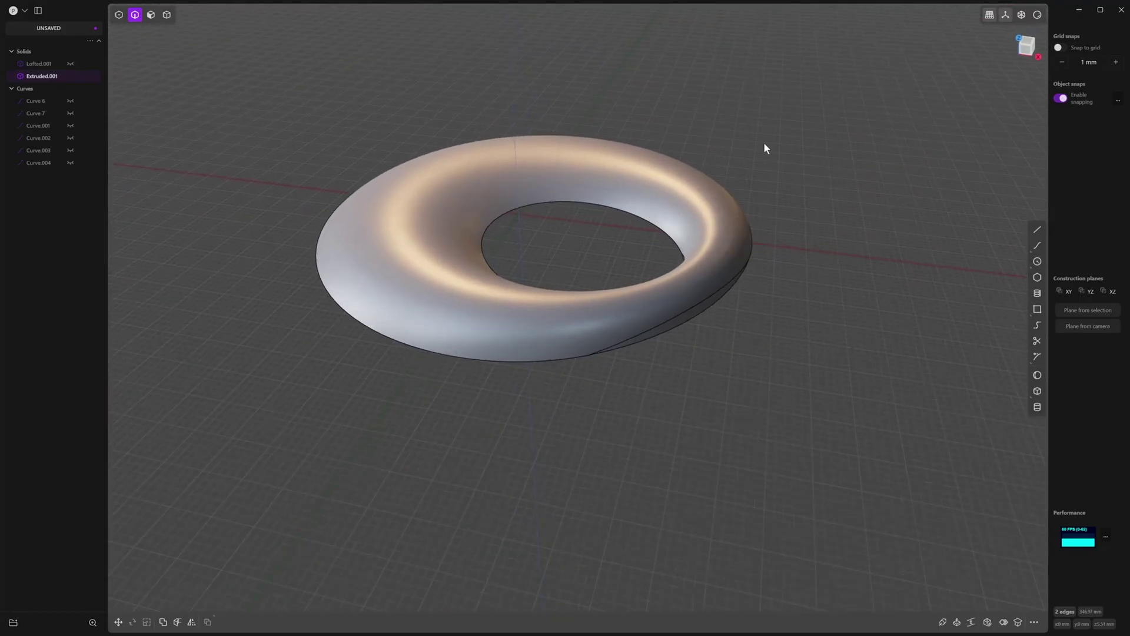
middle_drag(624, 253, 643, 268)
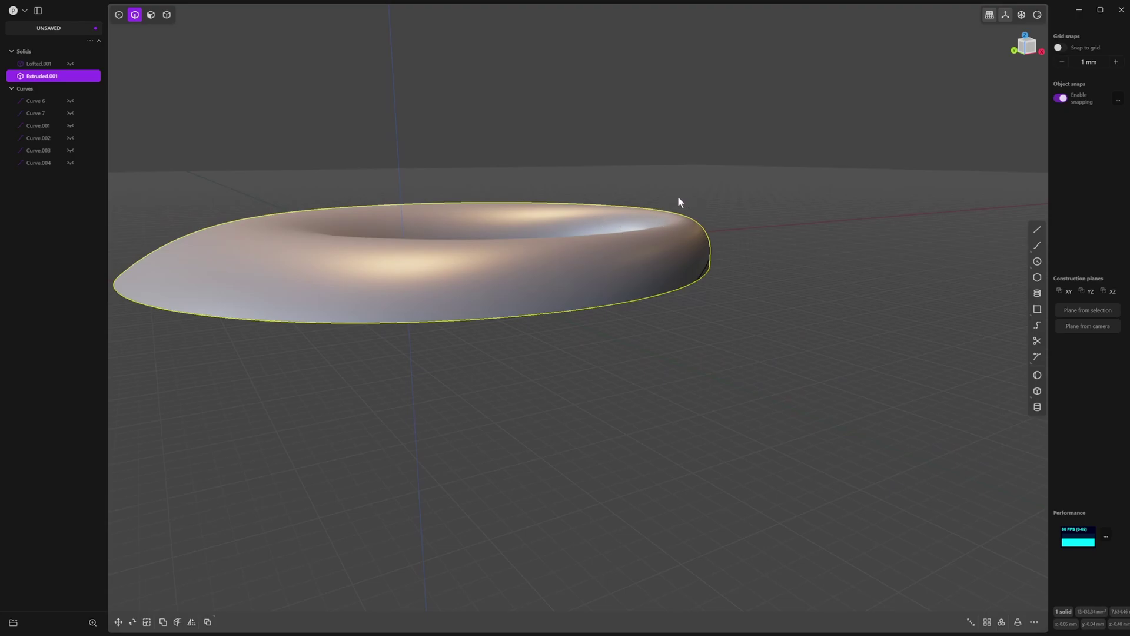
middle_drag(678, 197, 470, 261)
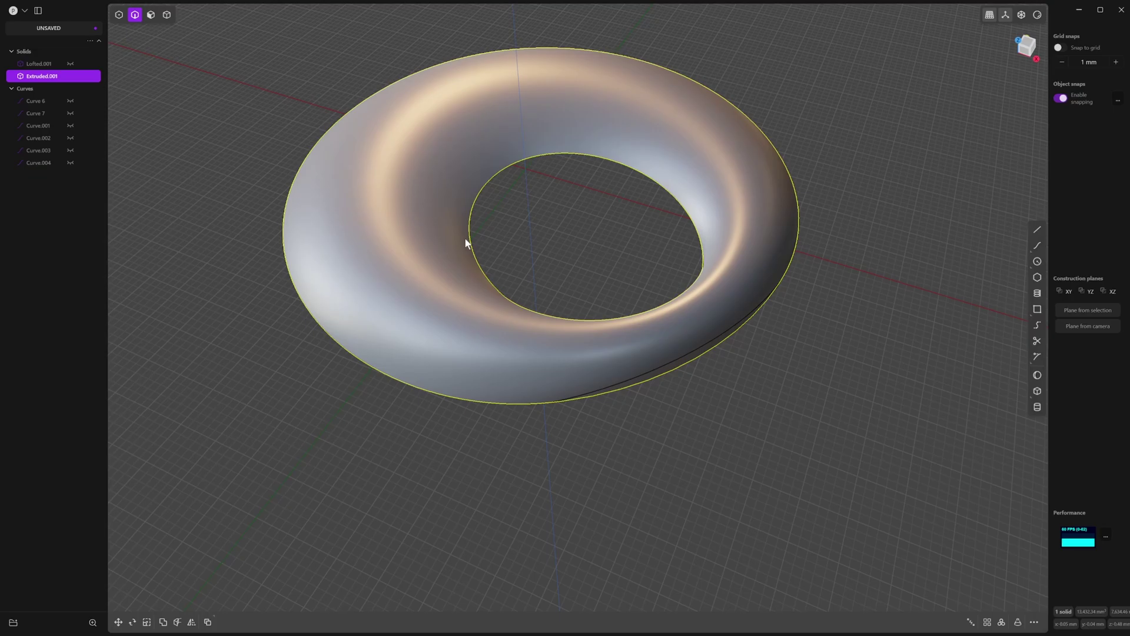
middle_drag(429, 157, 660, 202)
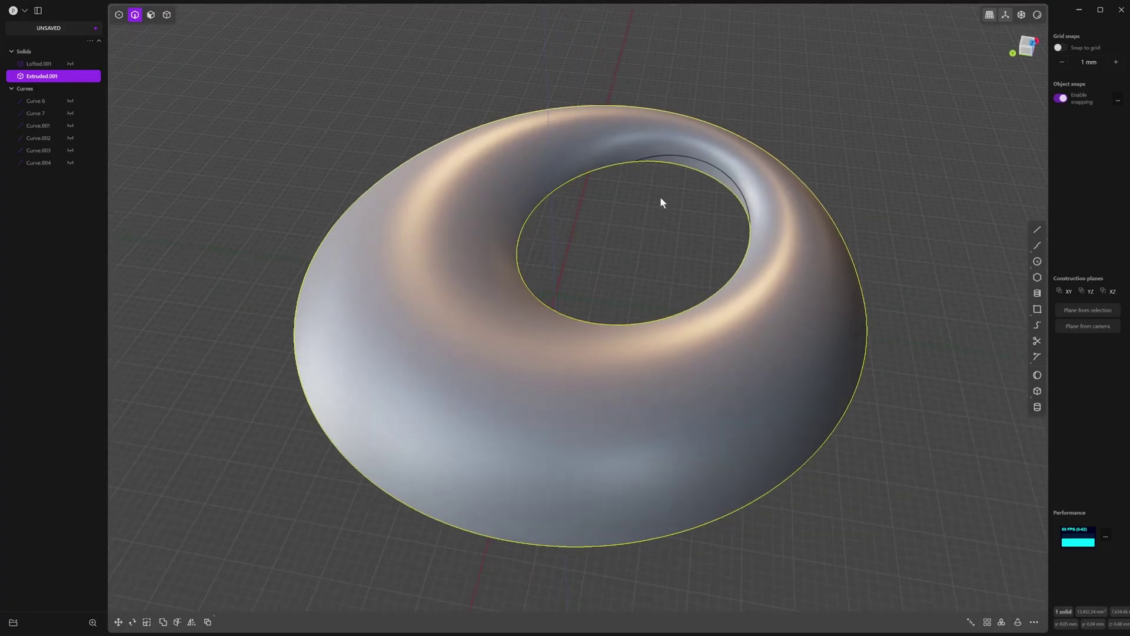